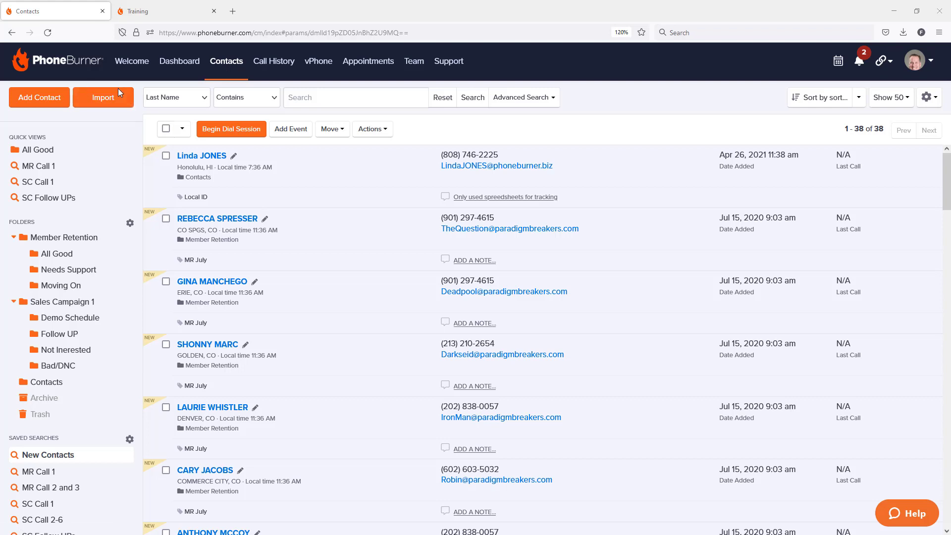
{"action": "left_click", "coordinate": [113, 103]}
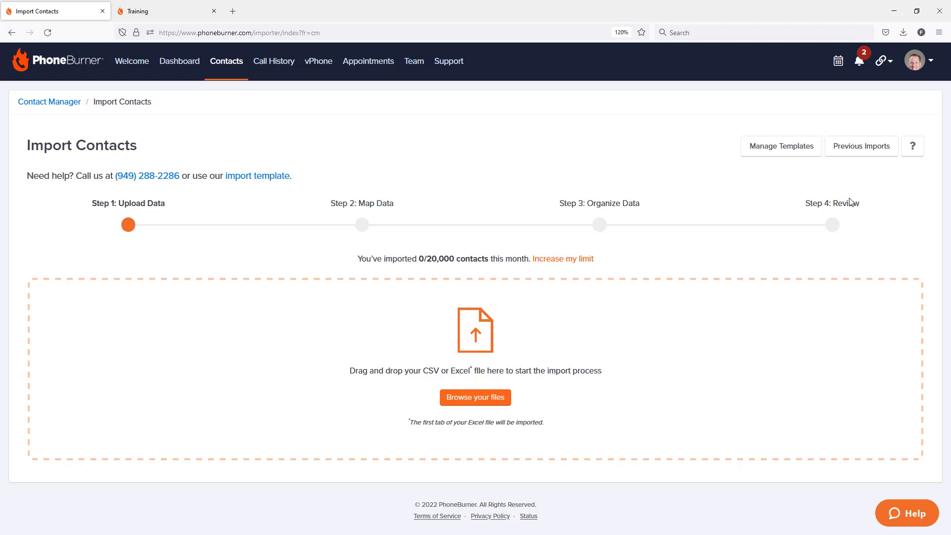
{"action": "left_click", "coordinate": [914, 149]}
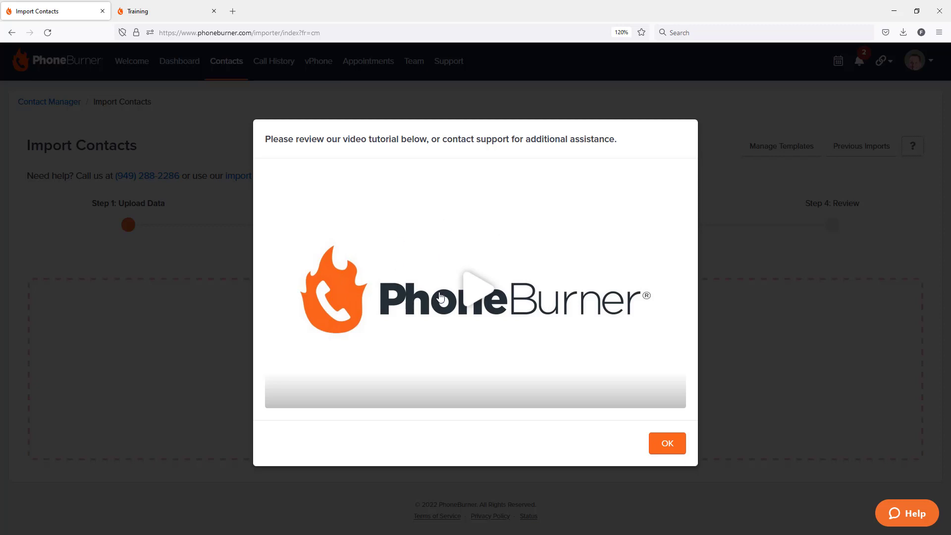
{"action": "left_click", "coordinate": [667, 443]}
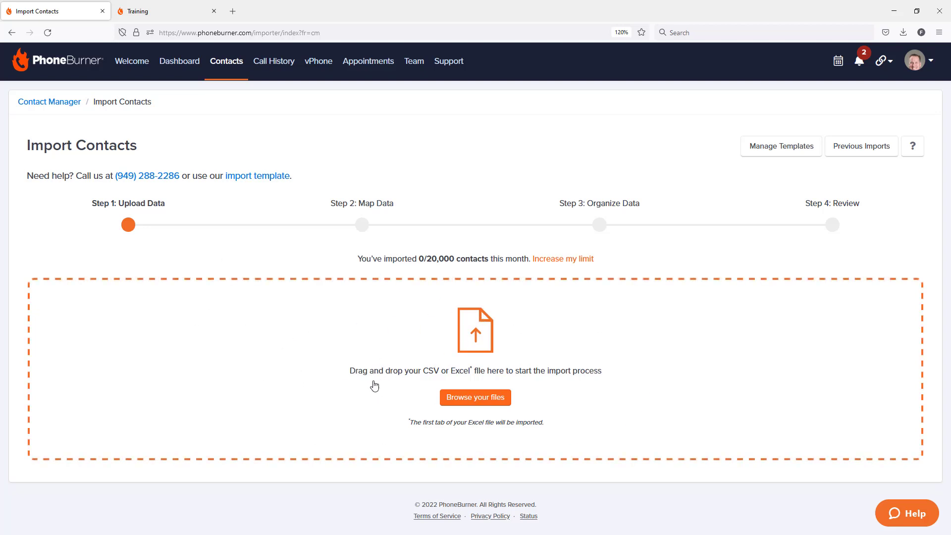
Step: Browse the computer and upload the Member Retention file to the import
{"action": "left_click", "coordinate": [479, 399]}
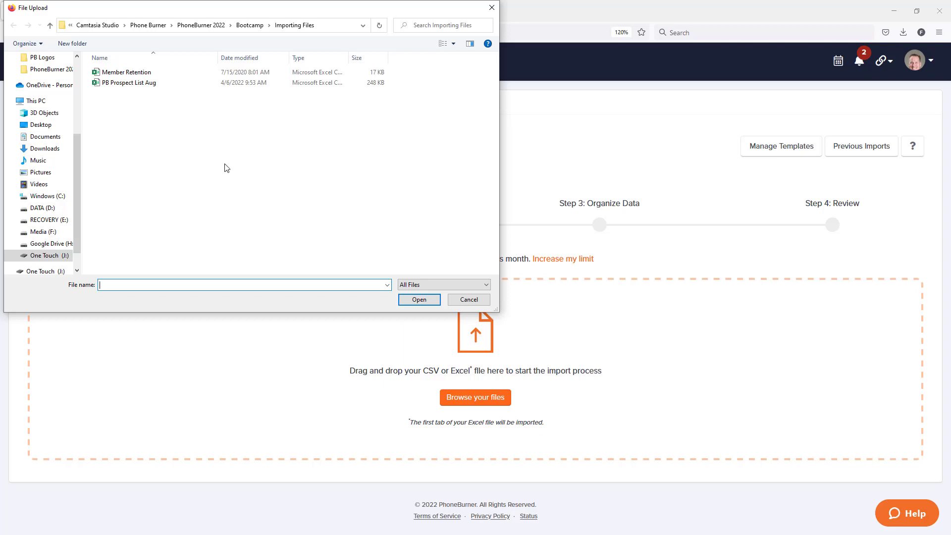
{"action": "double_click", "coordinate": [134, 75]}
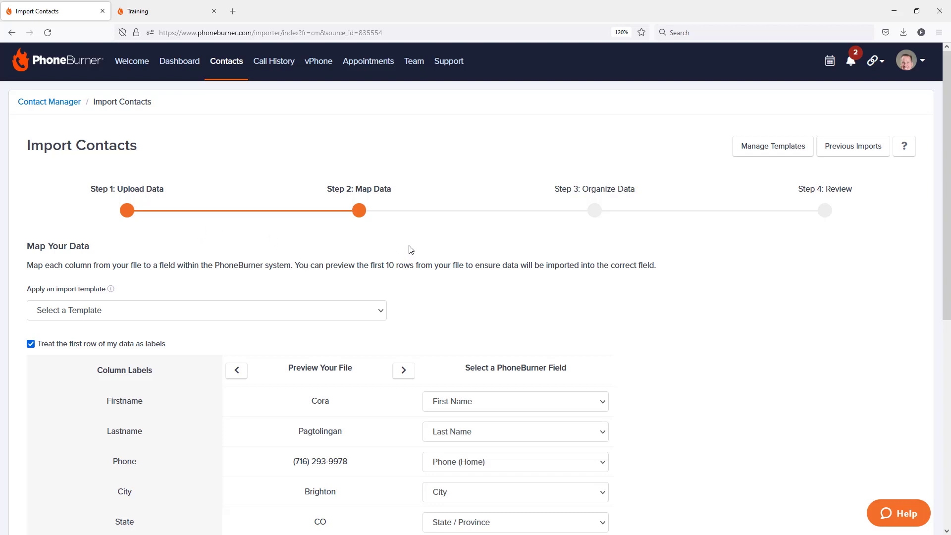
{"action": "scroll", "coordinate": [424, 177], "scroll_direction": "down", "scroll_amount": 3}
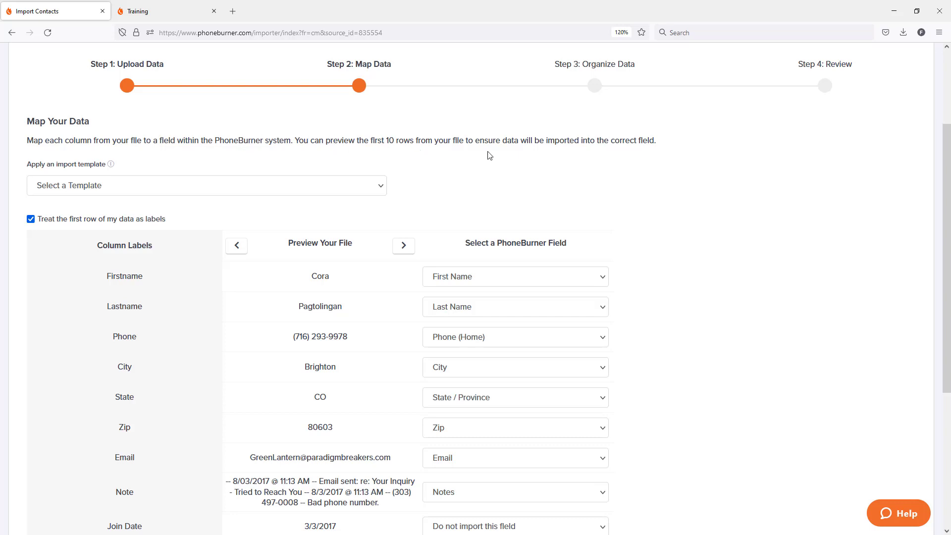
{"action": "scroll", "coordinate": [493, 154], "scroll_direction": "down", "scroll_amount": 2}
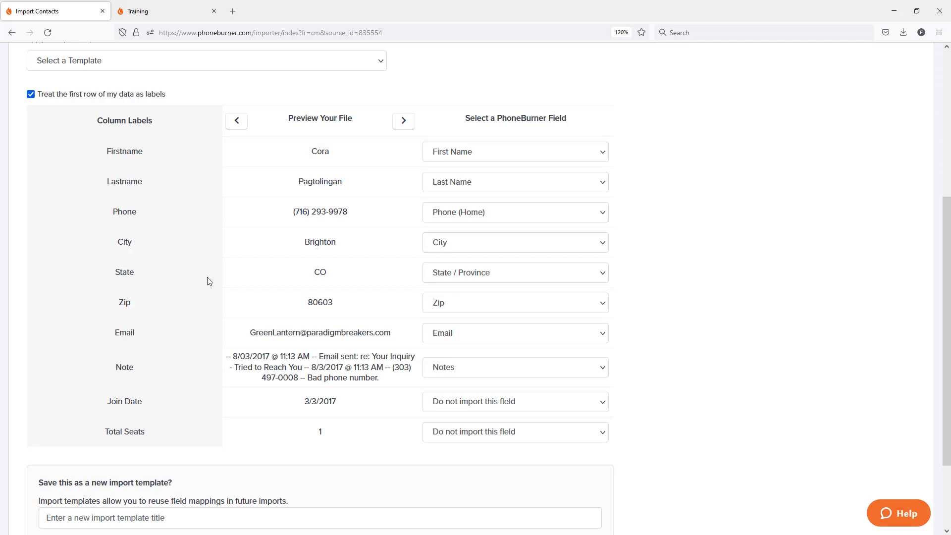
{"action": "left_click", "coordinate": [547, 157]}
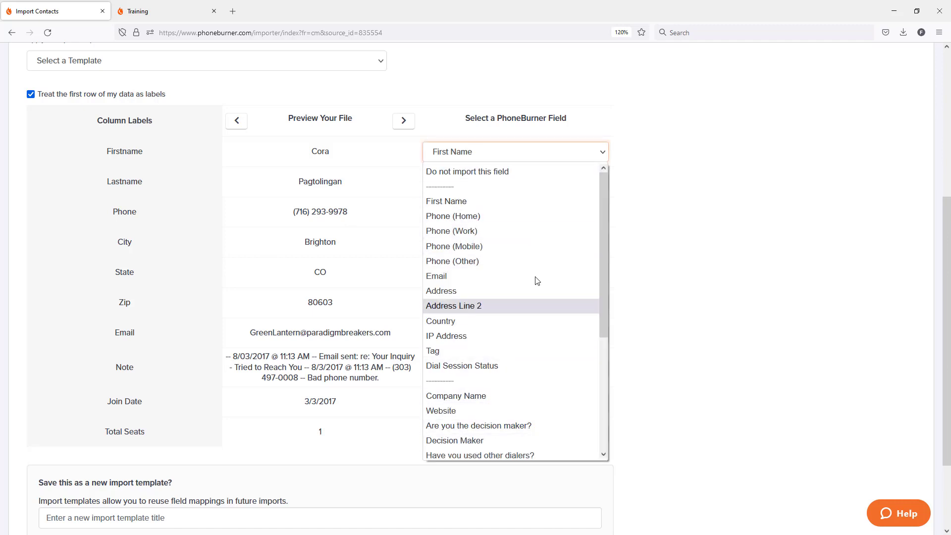
{"action": "left_click", "coordinate": [696, 185]}
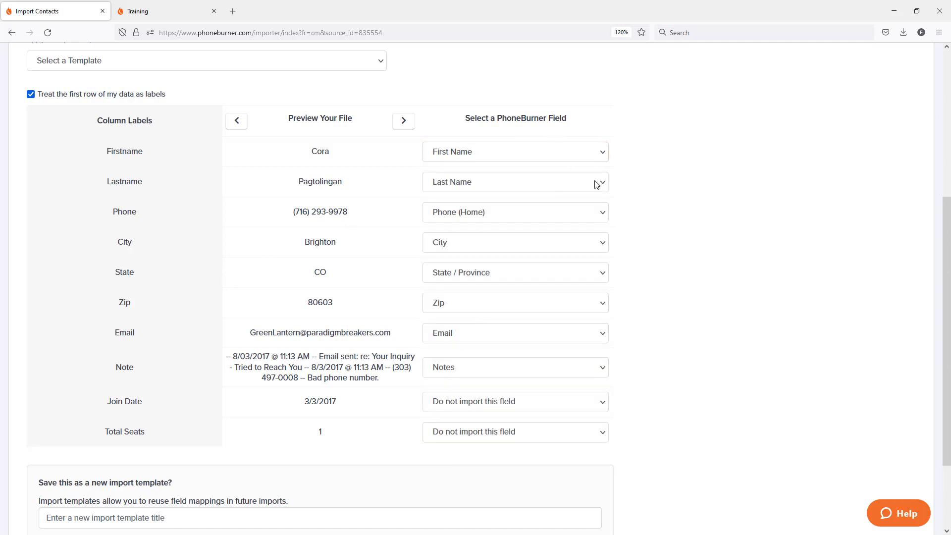
{"action": "left_click", "coordinate": [558, 151]}
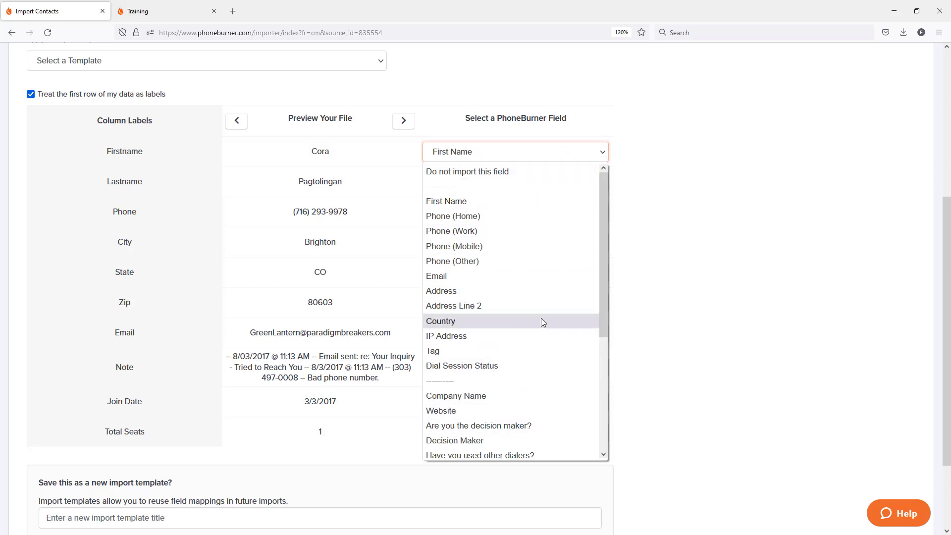
{"action": "left_click", "coordinate": [671, 243]}
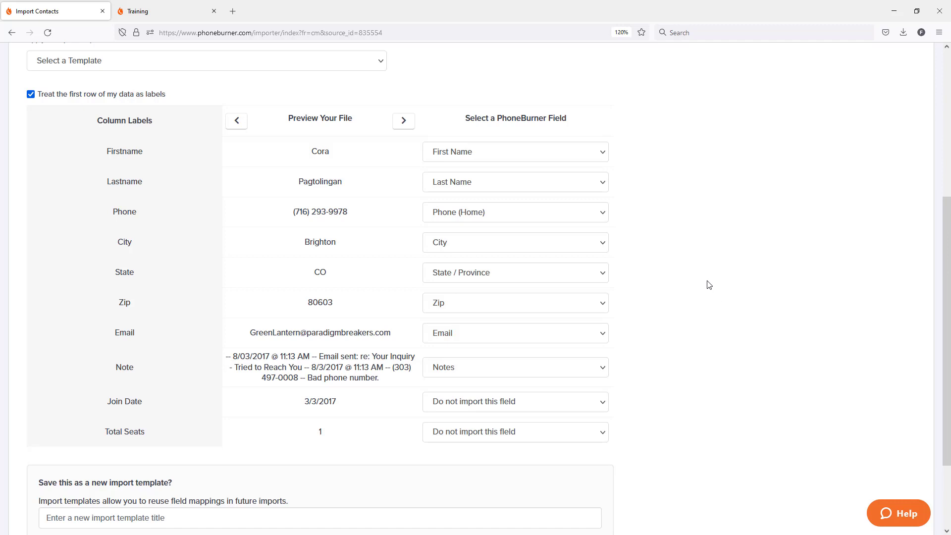
Step: Set the Note column's mapping to Do not import this field
{"action": "scroll", "coordinate": [696, 286], "scroll_direction": "down", "scroll_amount": 3}
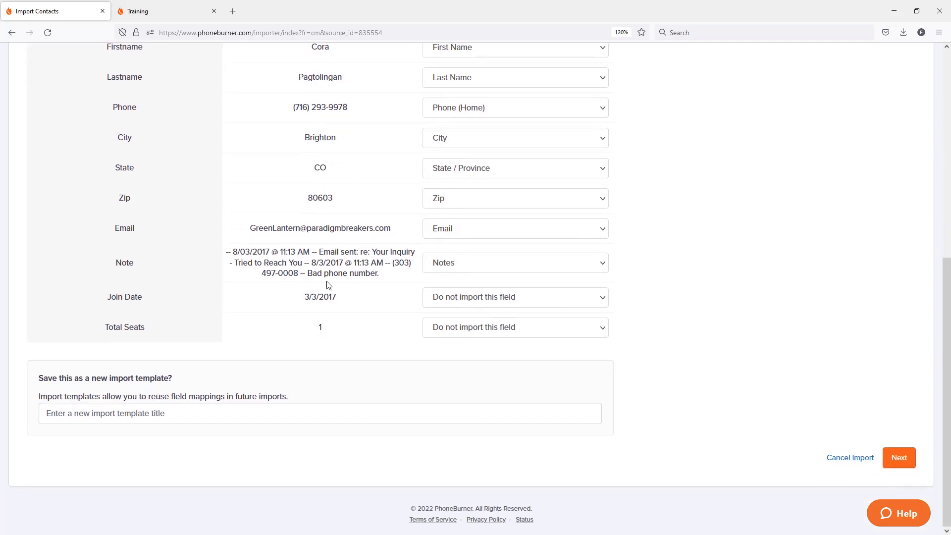
{"action": "left_click", "coordinate": [431, 263]}
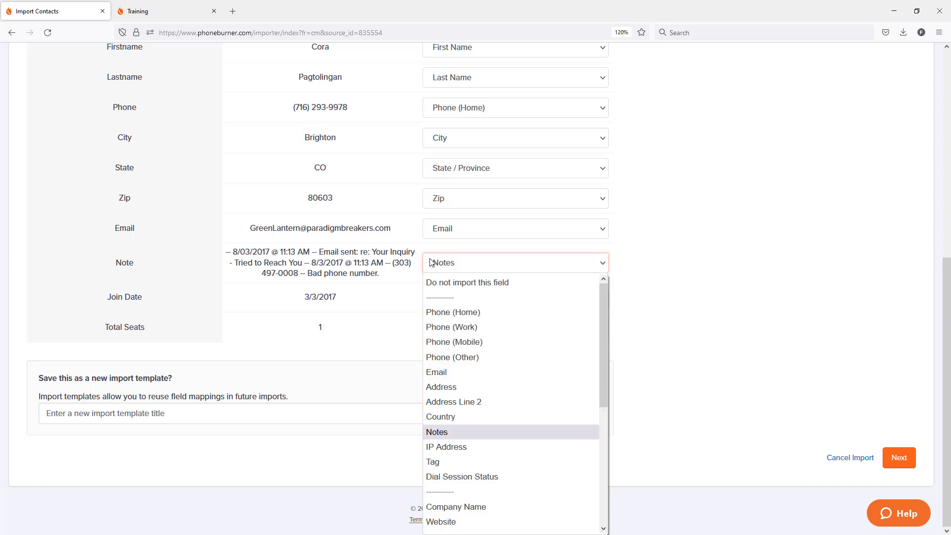
{"action": "left_click", "coordinate": [437, 283]}
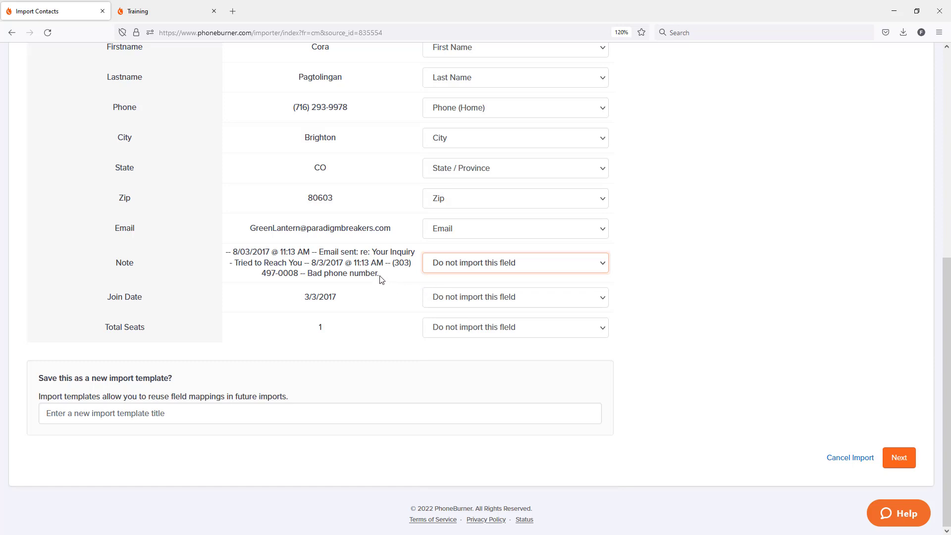
Step: Highlight the Join Date label and its sample 3/3/2017, and show Join Date's field options
{"action": "left_click_drag", "start_coordinate": [149, 297], "coordinate": [107, 297]}
{"action": "left_click_drag", "start_coordinate": [335, 298], "coordinate": [306, 299]}
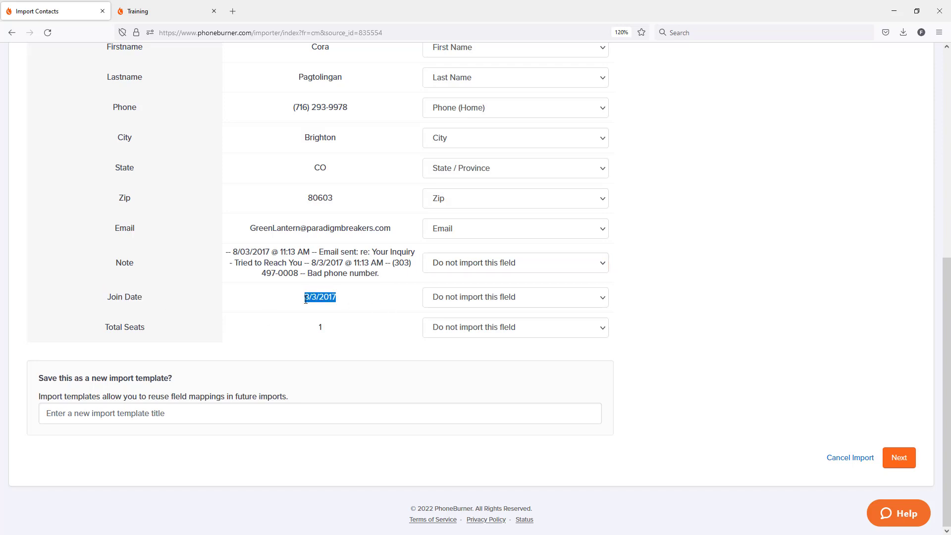
{"action": "left_click", "coordinate": [473, 303]}
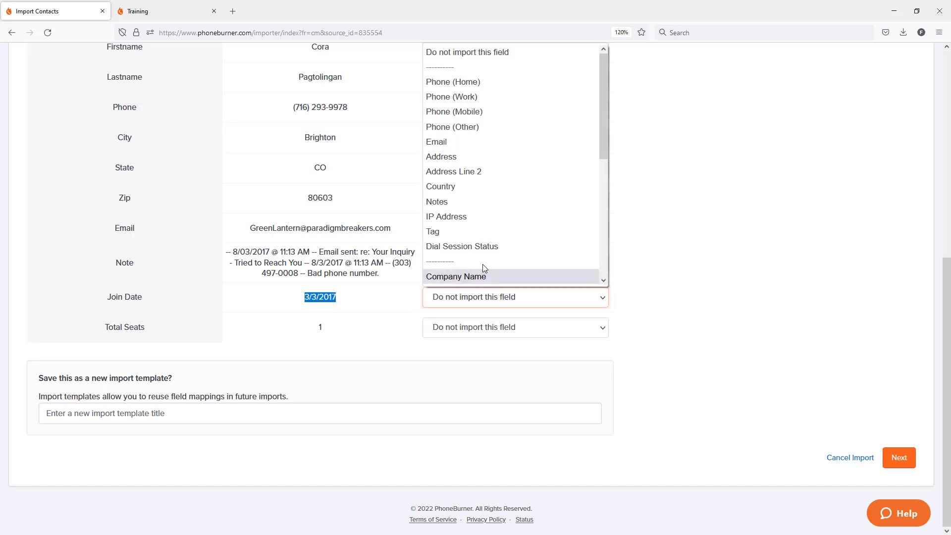
{"action": "scroll", "coordinate": [504, 197], "scroll_direction": "down", "scroll_amount": 4}
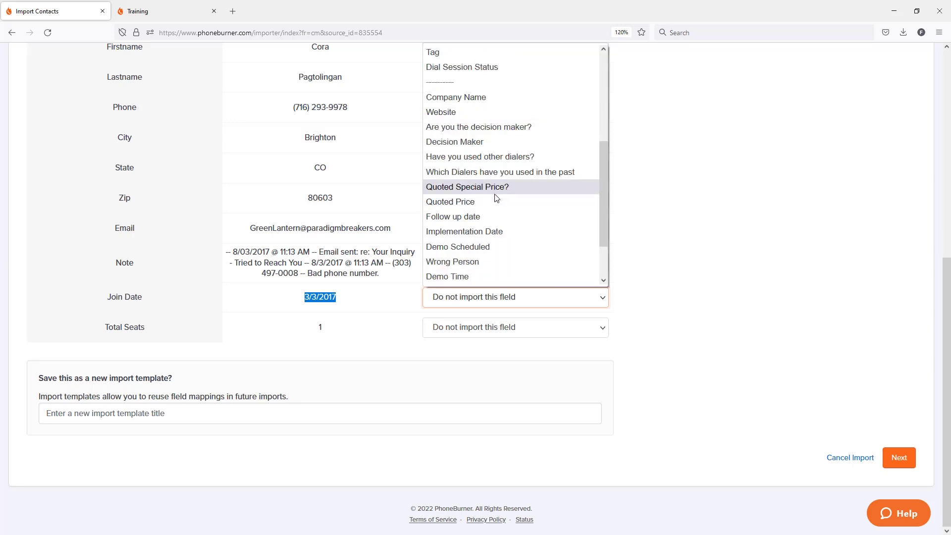
{"action": "scroll", "coordinate": [491, 198], "scroll_direction": "down", "scroll_amount": 2}
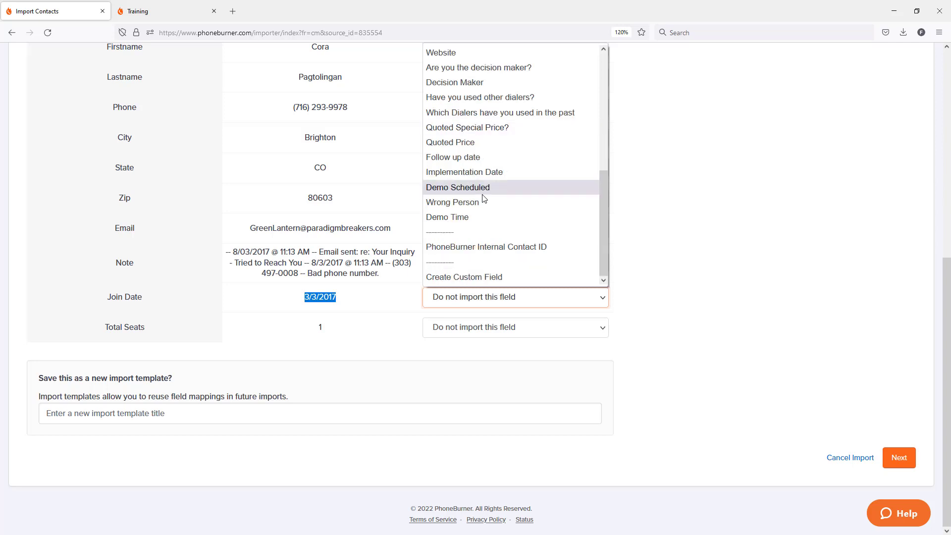
Step: Map Join Date to a new custom field with Type of Field set to Date
{"action": "left_click", "coordinate": [456, 277]}
{"action": "scroll", "coordinate": [623, 320], "scroll_direction": "down", "scroll_amount": 1}
{"action": "left_click", "coordinate": [490, 263]}
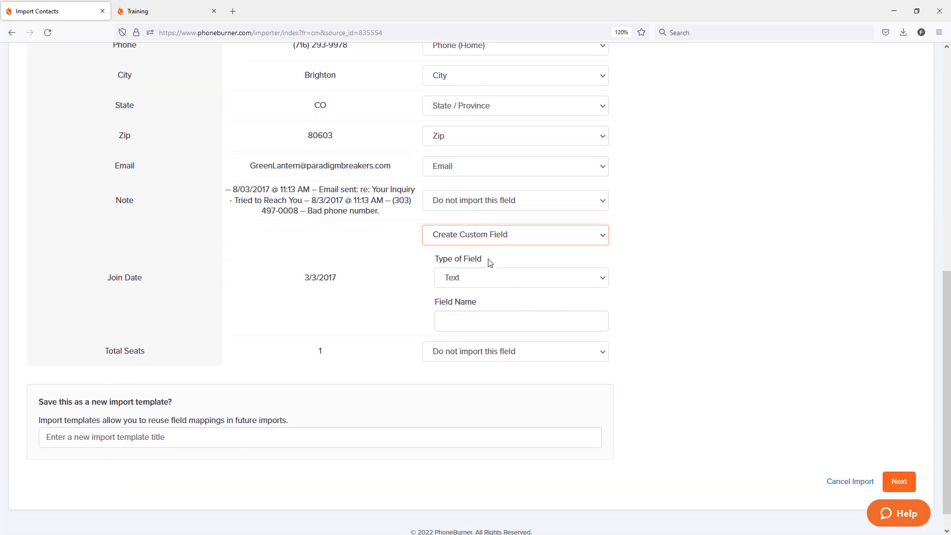
{"action": "left_click_drag", "start_coordinate": [490, 262], "coordinate": [438, 259]}
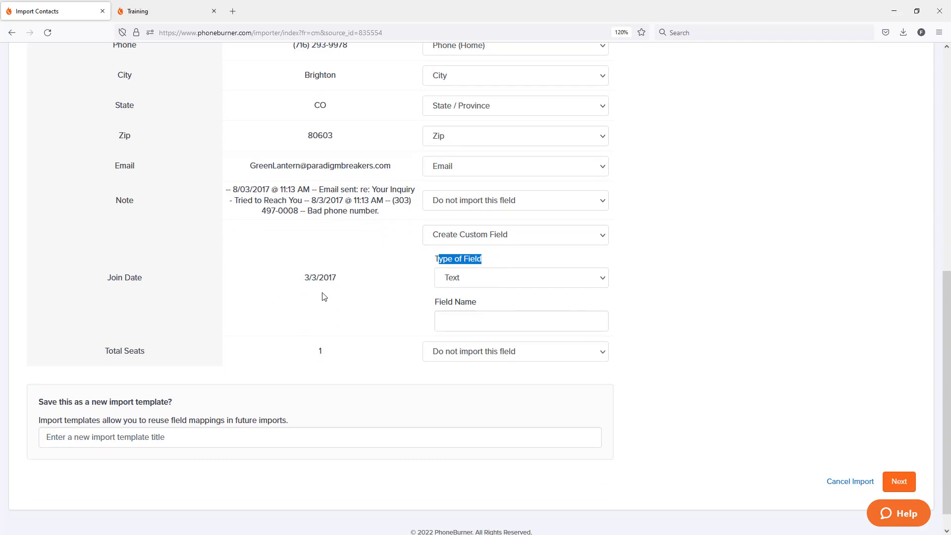
{"action": "left_click", "coordinate": [491, 279]}
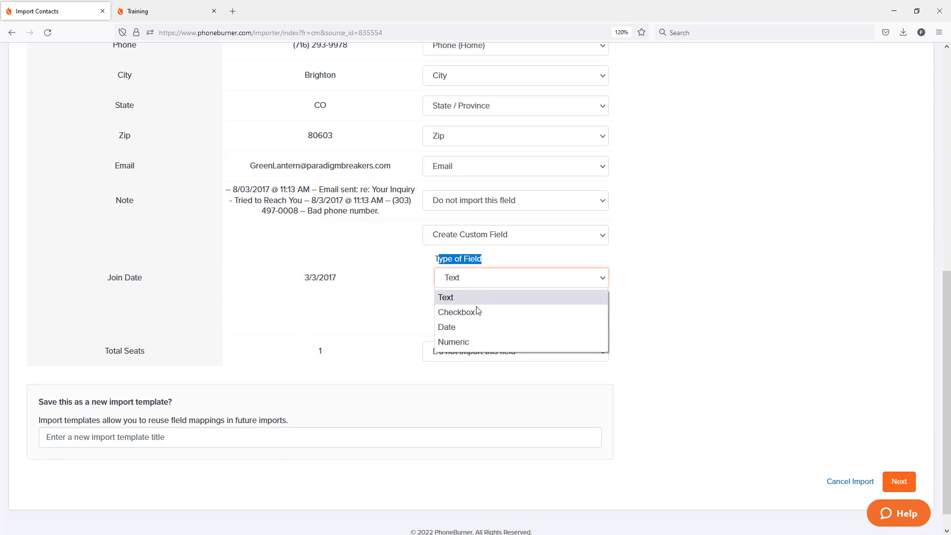
{"action": "left_click", "coordinate": [443, 327]}
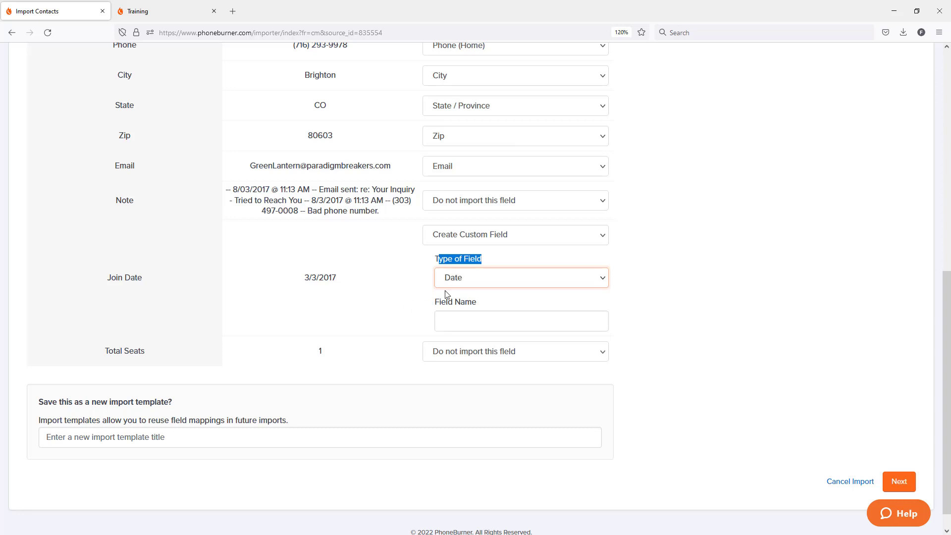
Step: Copy the Join Date label and paste it as the custom field's name
{"action": "left_click", "coordinate": [141, 279]}
{"action": "left_click_drag", "start_coordinate": [141, 280], "coordinate": [107, 278]}
{"action": "key", "text": "ctrl+c"}
{"action": "left_click", "coordinate": [469, 322]}
{"action": "key", "text": "ctrl+v"}
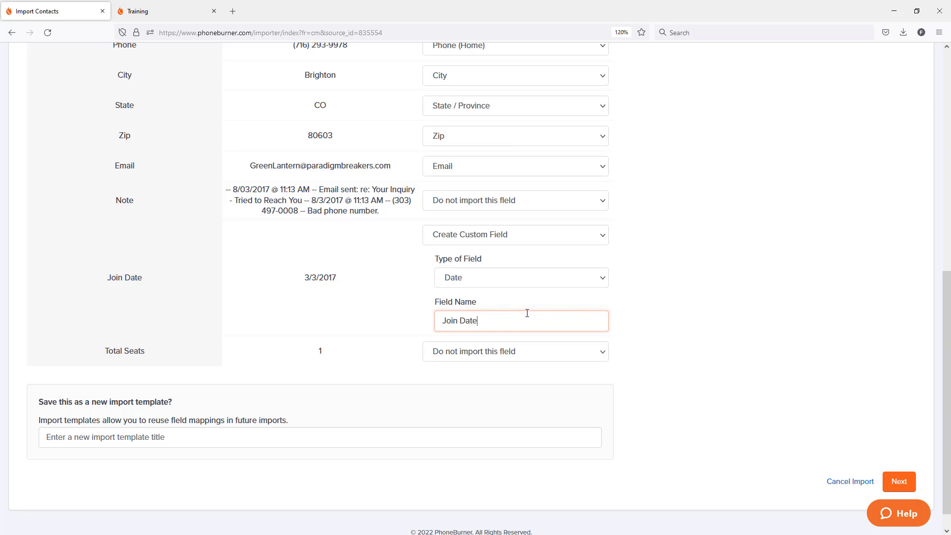
{"action": "scroll", "coordinate": [641, 323], "scroll_direction": "down", "scroll_amount": 1}
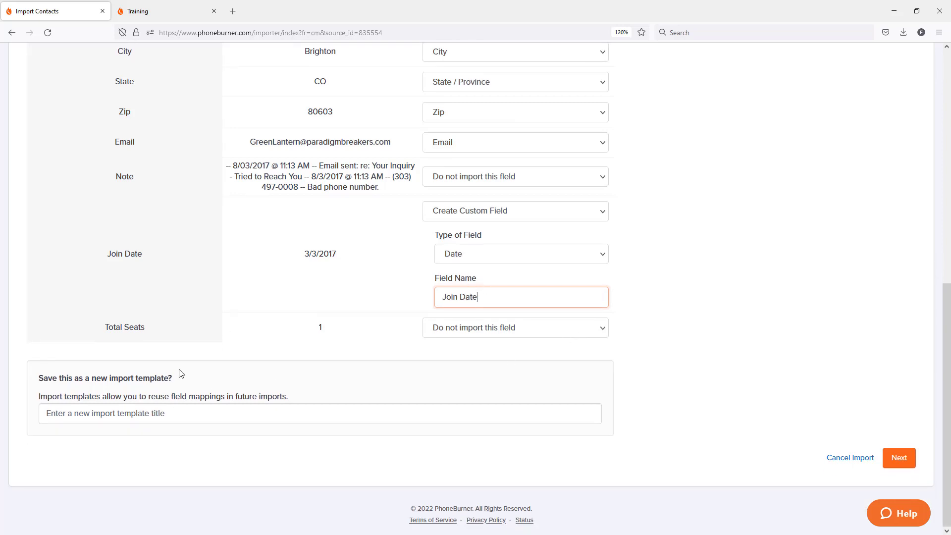
Step: Map Total Seats to a new Numeric custom field named 'Total Seats'
{"action": "left_click", "coordinate": [147, 333]}
{"action": "left_click_drag", "start_coordinate": [147, 333], "coordinate": [93, 327]}
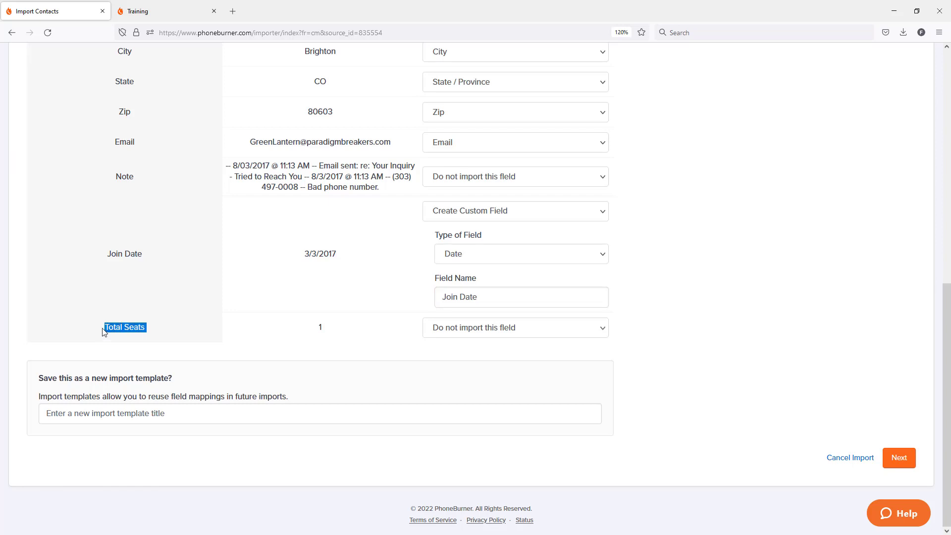
{"action": "left_click", "coordinate": [441, 331]}
{"action": "scroll", "coordinate": [477, 277], "scroll_direction": "down", "scroll_amount": 5}
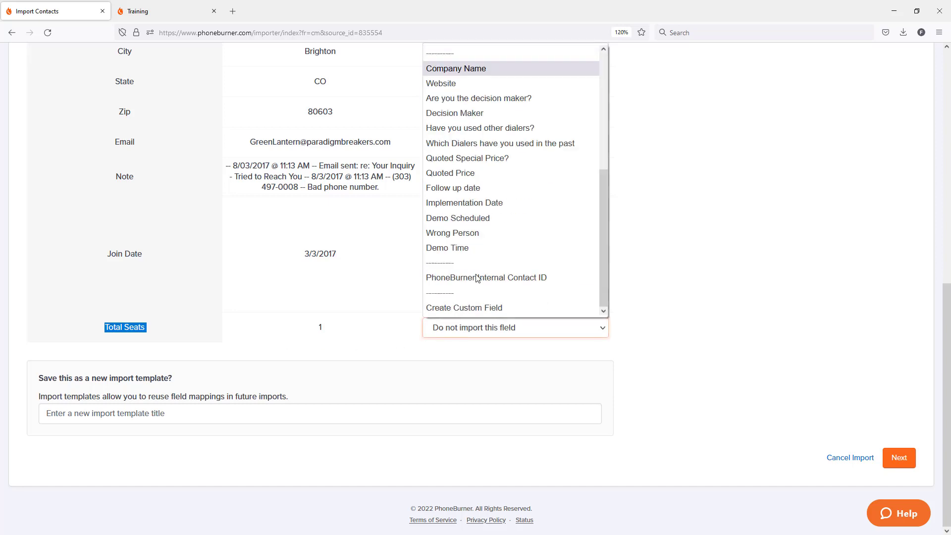
{"action": "left_click", "coordinate": [467, 312]}
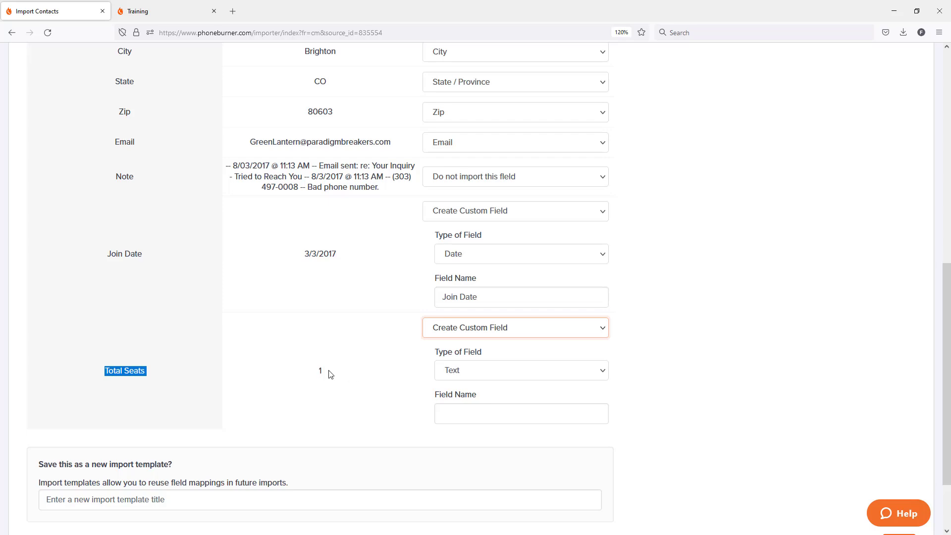
{"action": "left_click", "coordinate": [460, 372]}
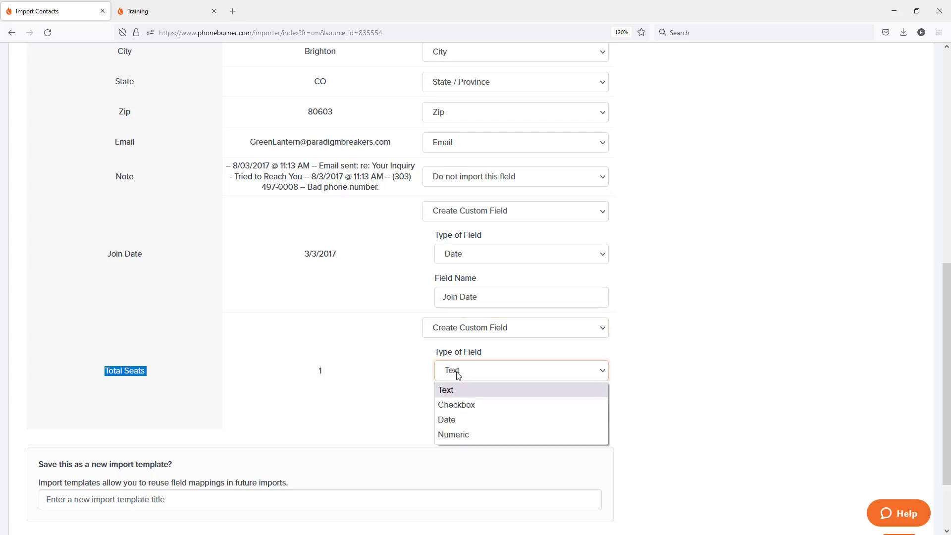
{"action": "left_click", "coordinate": [461, 436]}
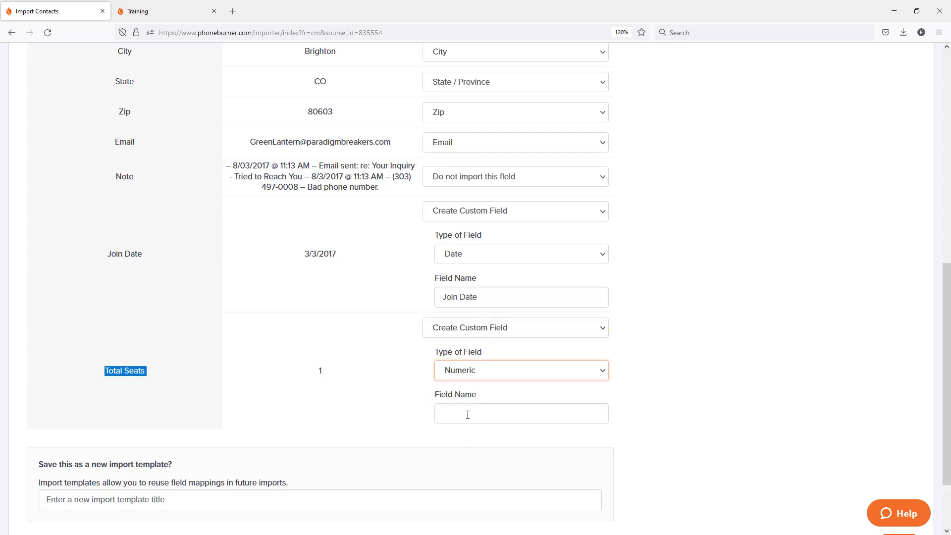
{"action": "left_click", "coordinate": [463, 411]}
{"action": "type", "text": "Total Seats"}
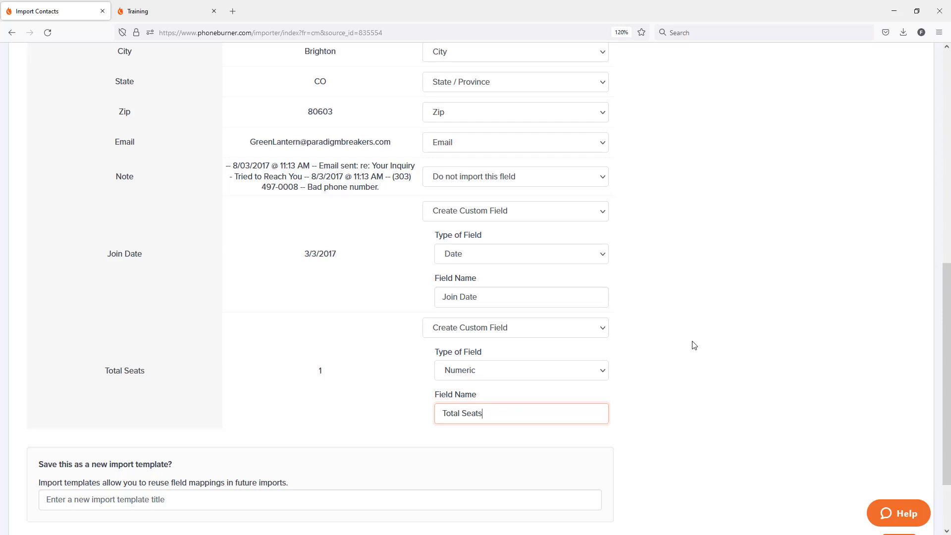
Step: Review the import template name and saved templates, leaving no template selected
{"action": "scroll", "coordinate": [640, 342], "scroll_direction": "down", "scroll_amount": 3}
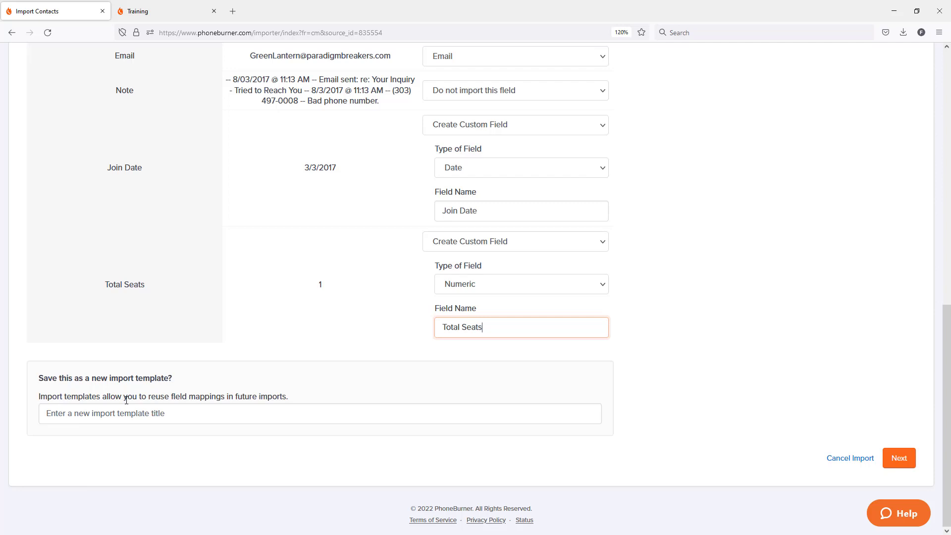
{"action": "left_click", "coordinate": [126, 417]}
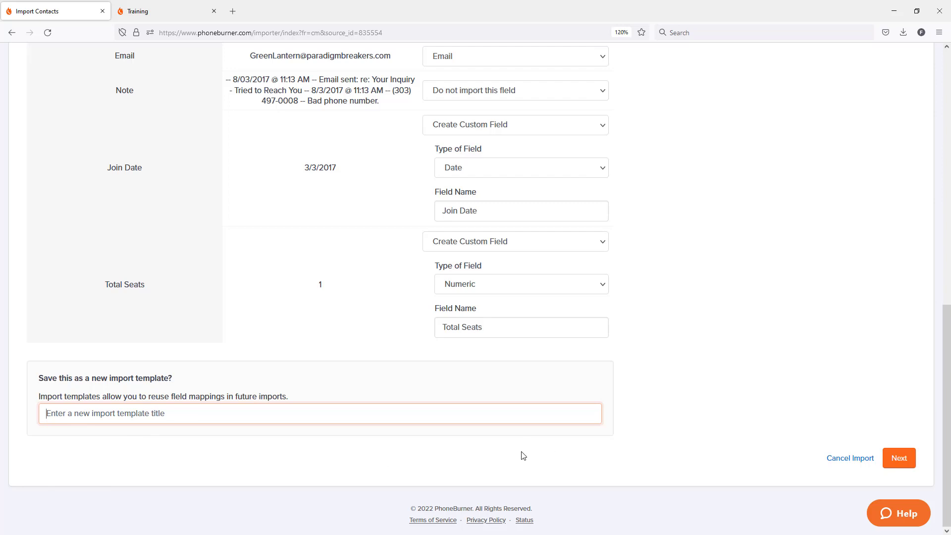
{"action": "scroll", "coordinate": [522, 452], "scroll_direction": "up", "scroll_amount": 7}
{"action": "left_click", "coordinate": [249, 159]}
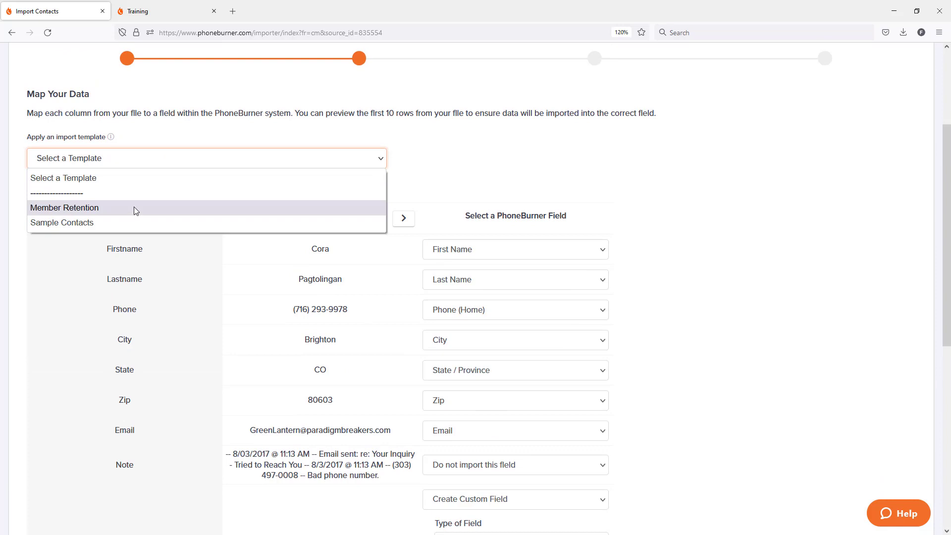
{"action": "scroll", "coordinate": [134, 206], "scroll_direction": "down", "scroll_amount": 2}
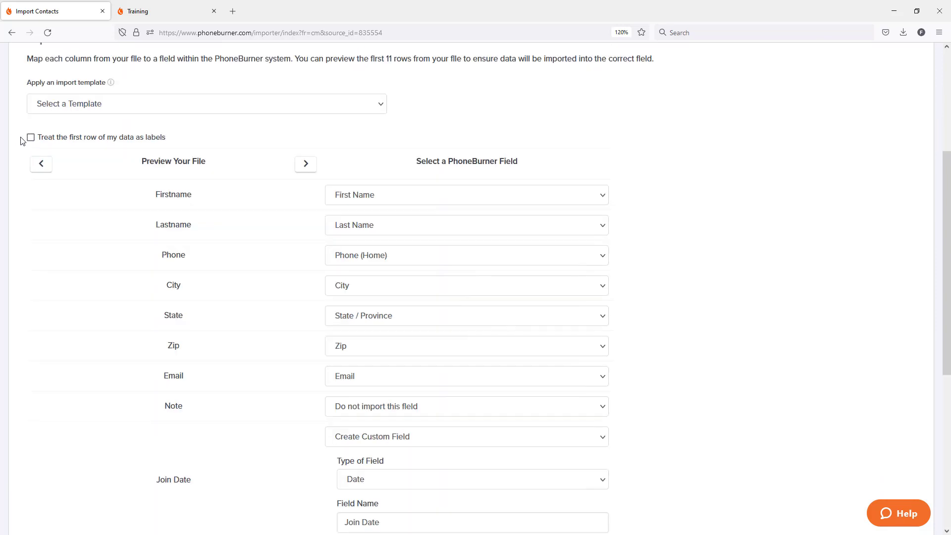
Step: Treat the first row as labels and advance to Step 3: Organize Data
{"action": "left_click", "coordinate": [31, 138]}
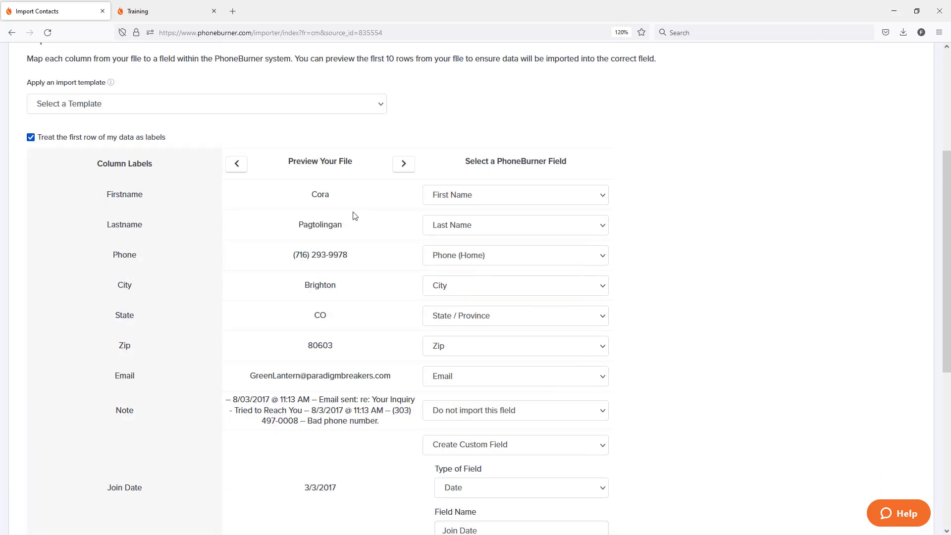
{"action": "scroll", "coordinate": [676, 247], "scroll_direction": "down", "scroll_amount": 5}
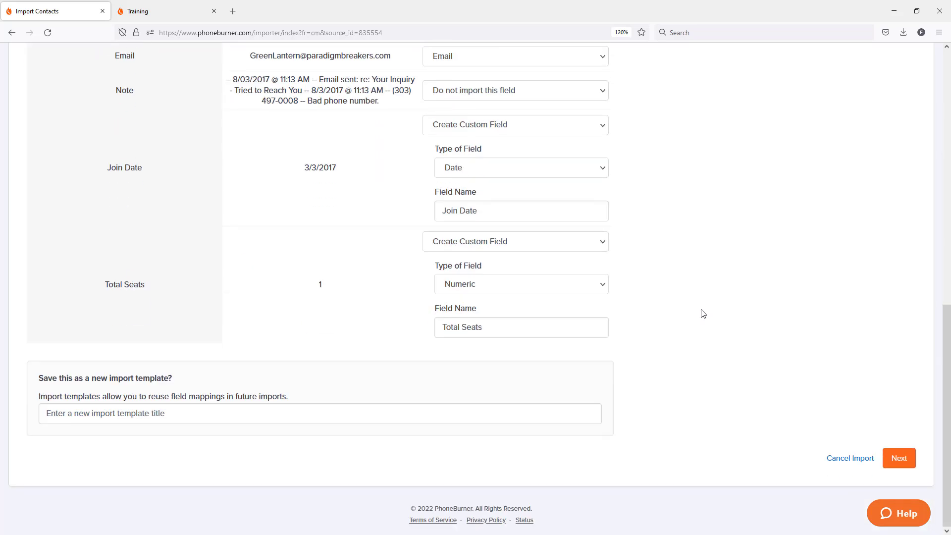
{"action": "left_click", "coordinate": [908, 458]}
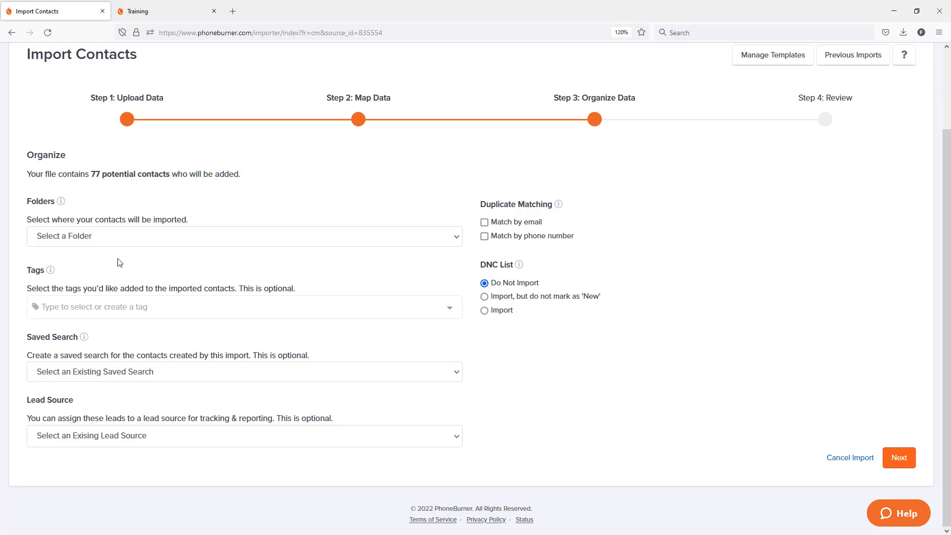
Step: Choose Member Retention as the destination folder for the 77 contacts
{"action": "left_click", "coordinate": [126, 240]}
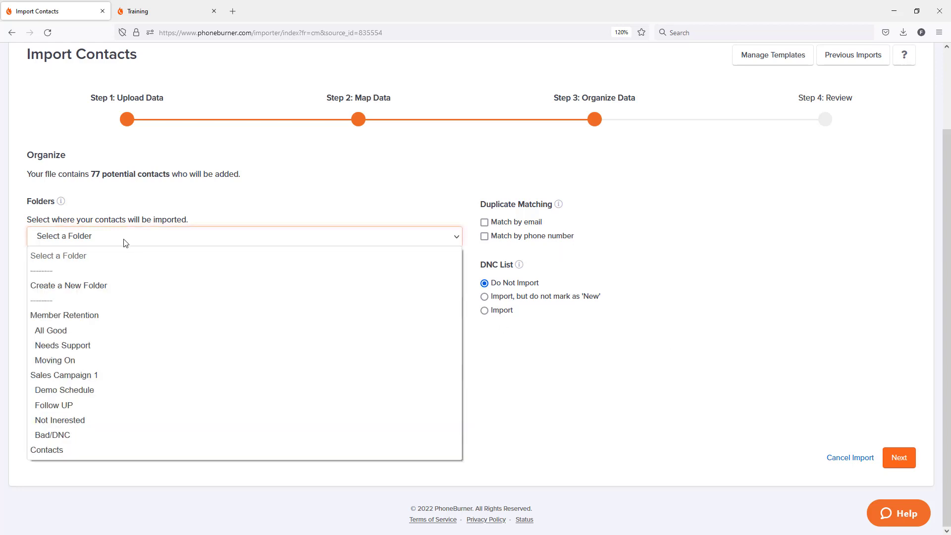
{"action": "left_click", "coordinate": [69, 315]}
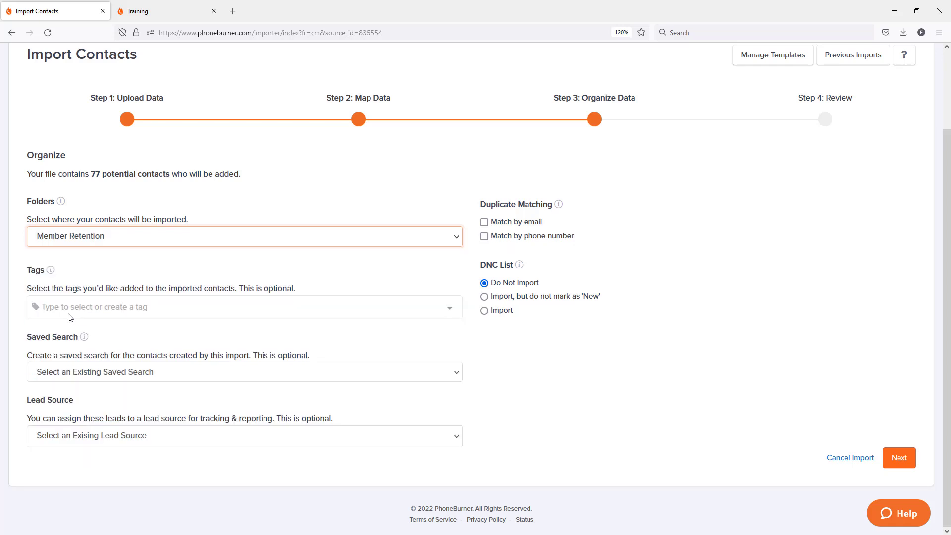
Step: Create the tag 'MR April' in the Tags box and apply it to the contacts
{"action": "left_click", "coordinate": [157, 310]}
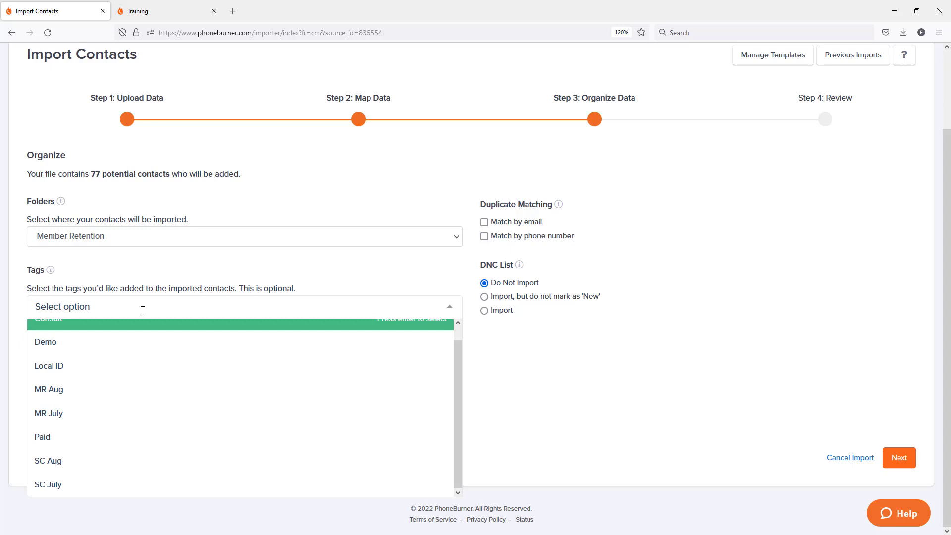
{"action": "type", "text": "MR "}
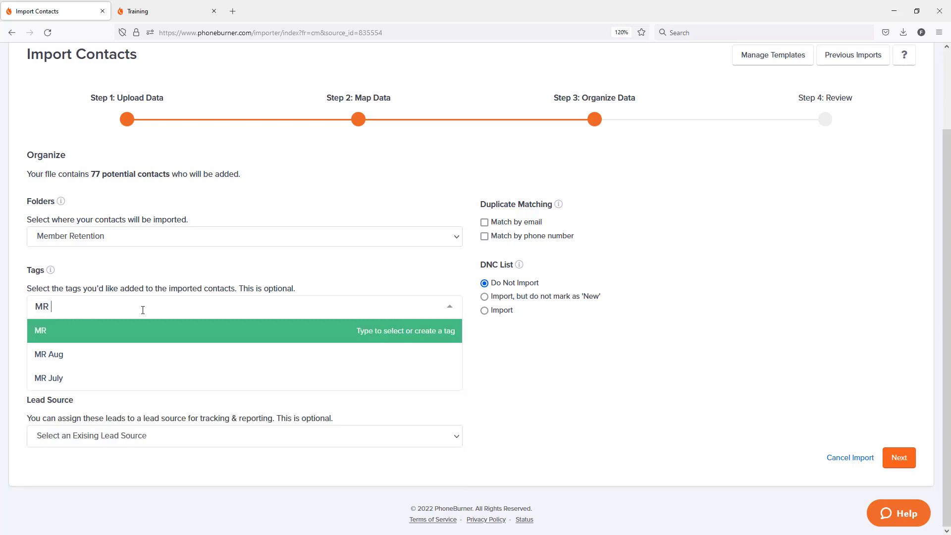
{"action": "type", "text": "April"}
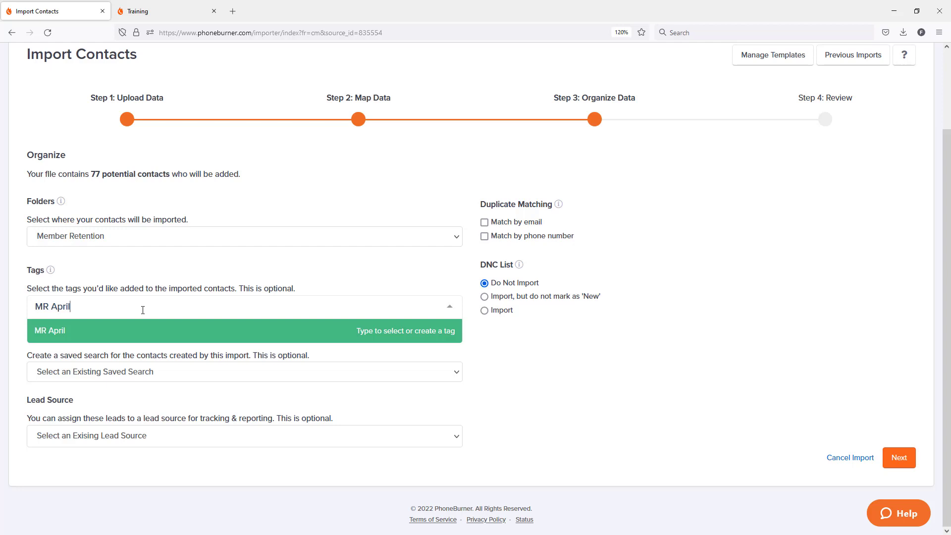
{"action": "key", "text": "Return"}
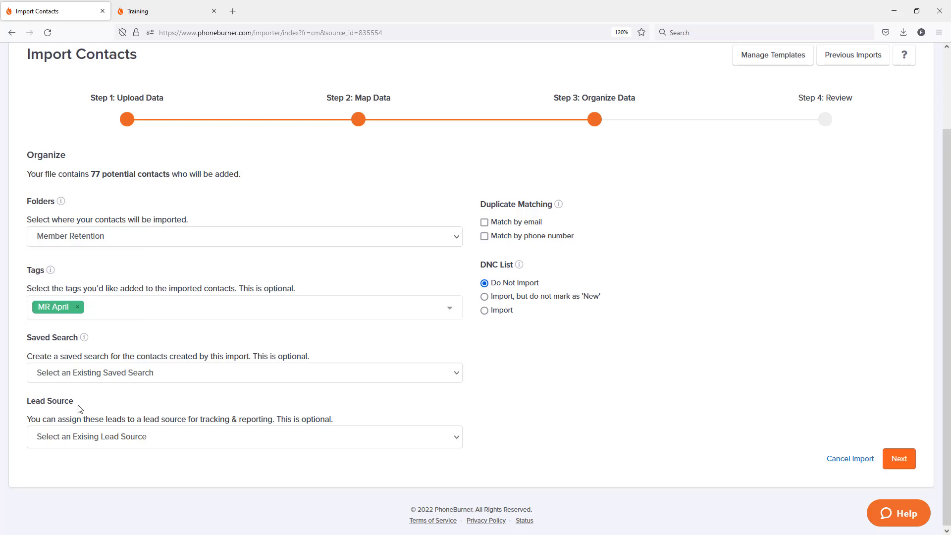
{"action": "left_click_drag", "start_coordinate": [75, 402], "coordinate": [27, 402]}
{"action": "left_click", "coordinate": [95, 436]}
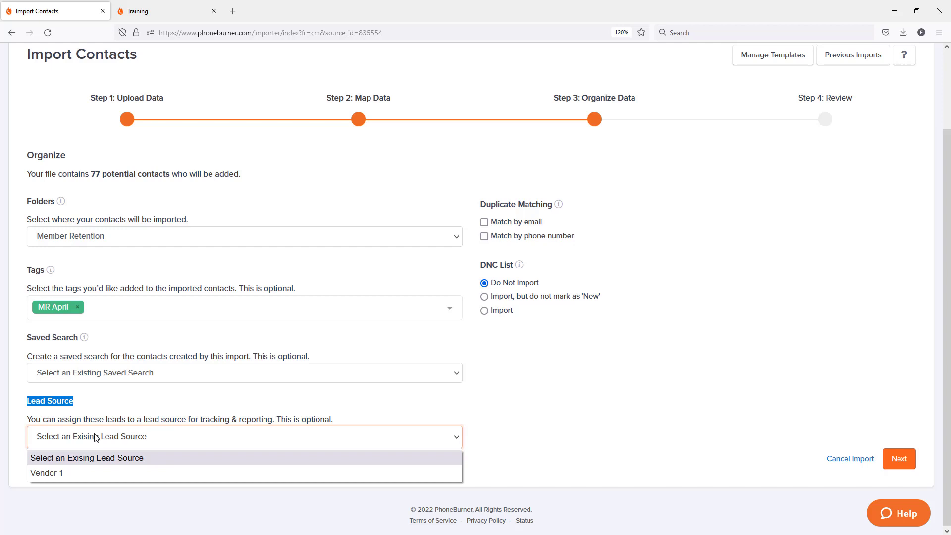
{"action": "left_click", "coordinate": [495, 410]}
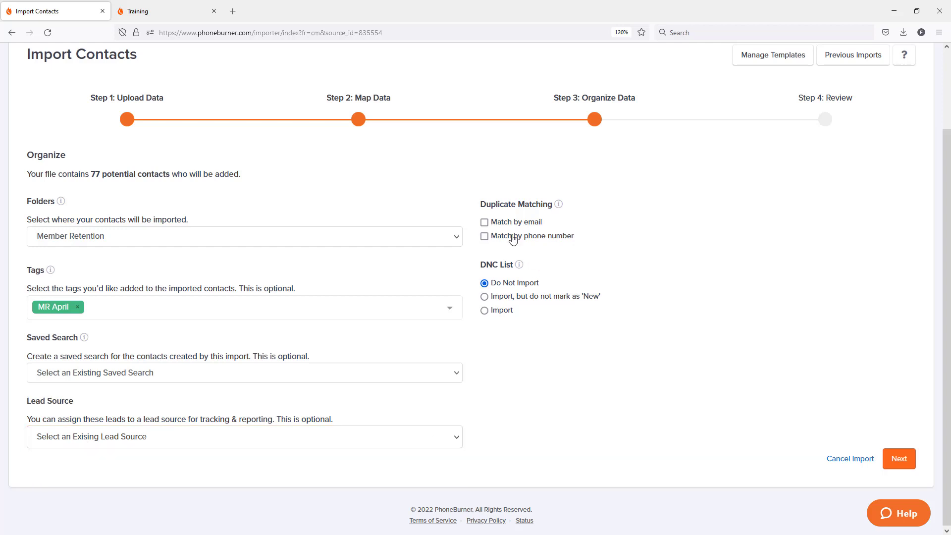
{"action": "left_click", "coordinate": [485, 222]}
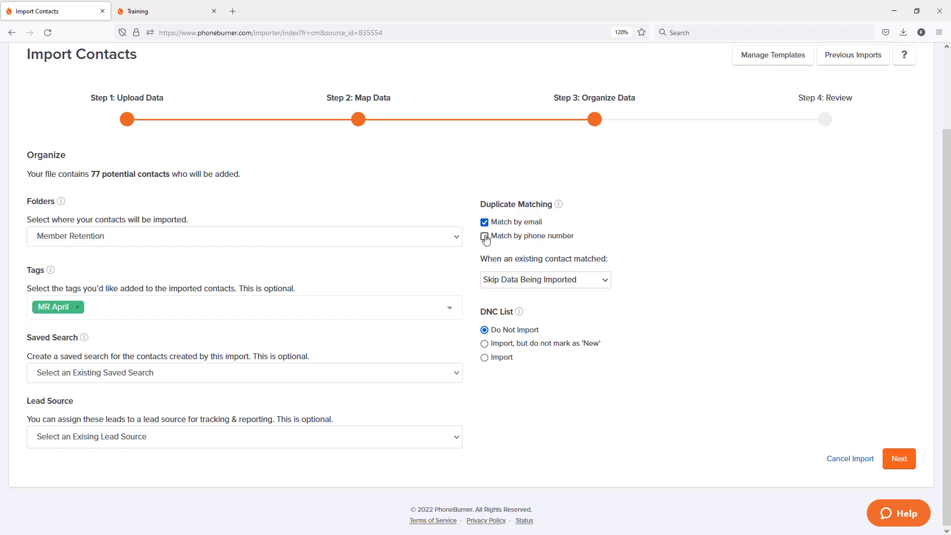
{"action": "left_click", "coordinate": [484, 237]}
{"action": "left_click", "coordinate": [546, 282]}
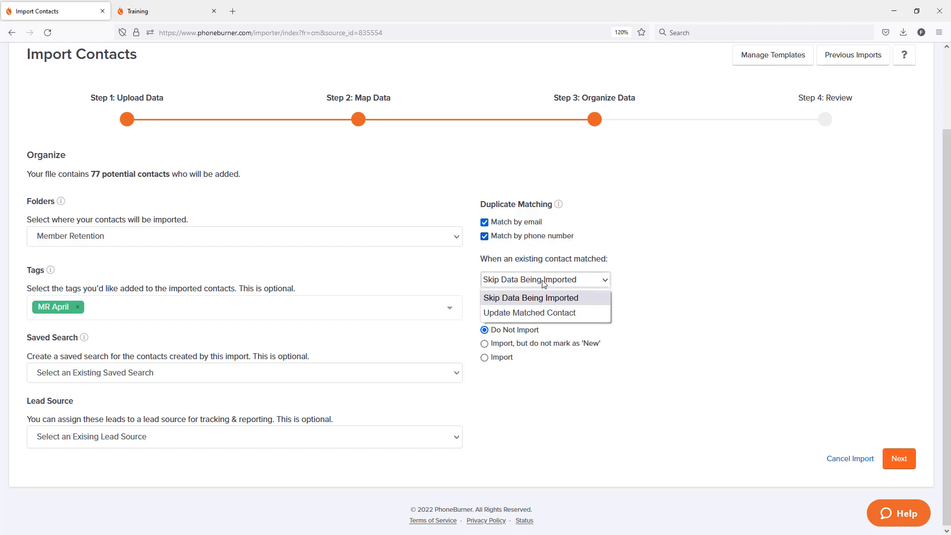
{"action": "left_click", "coordinate": [485, 224]}
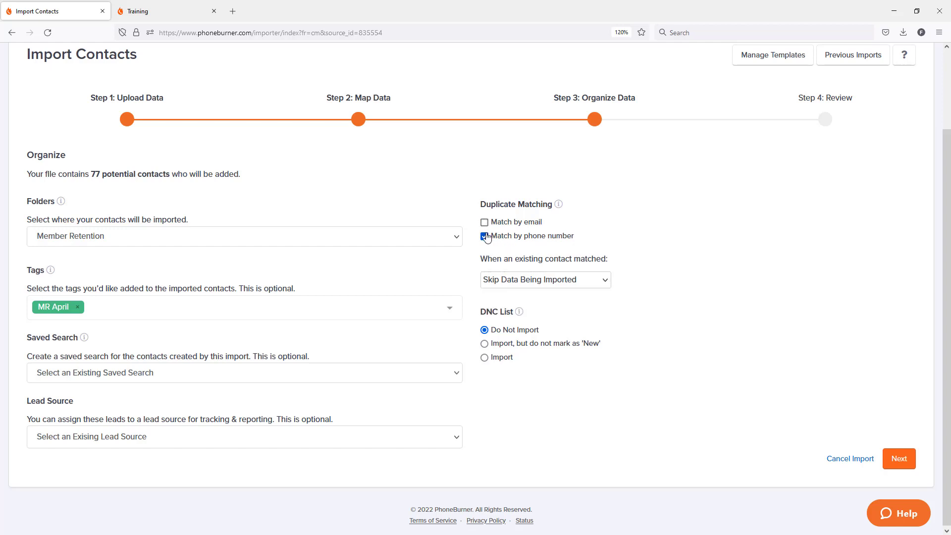
{"action": "left_click", "coordinate": [485, 238]}
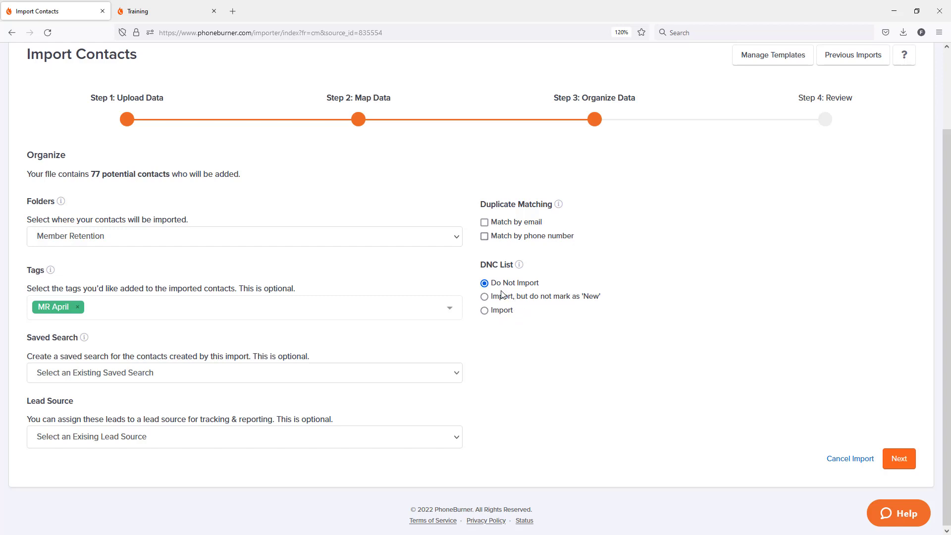
Step: Continue to the review page and confirm with 'Yes, Please Import', importing 76 contacts
{"action": "left_click", "coordinate": [899, 458]}
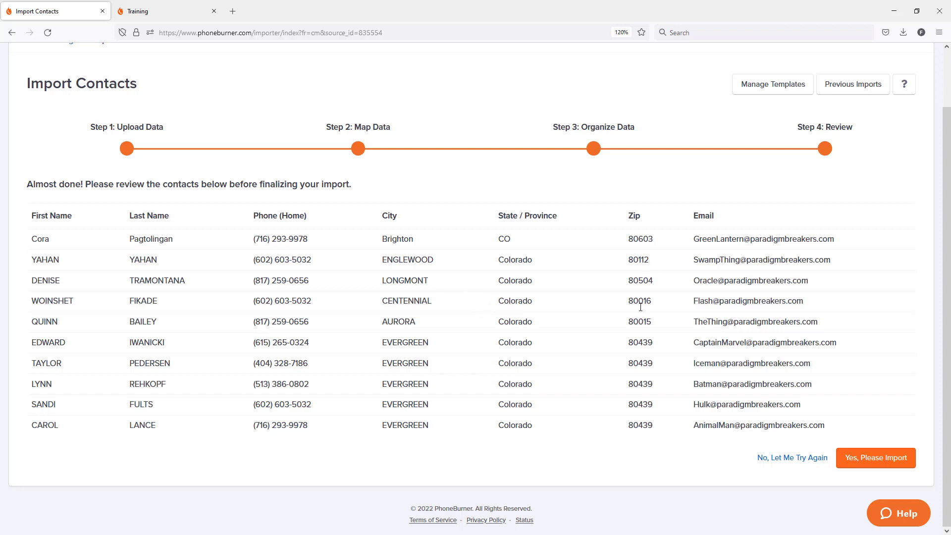
{"action": "left_click", "coordinate": [878, 467]}
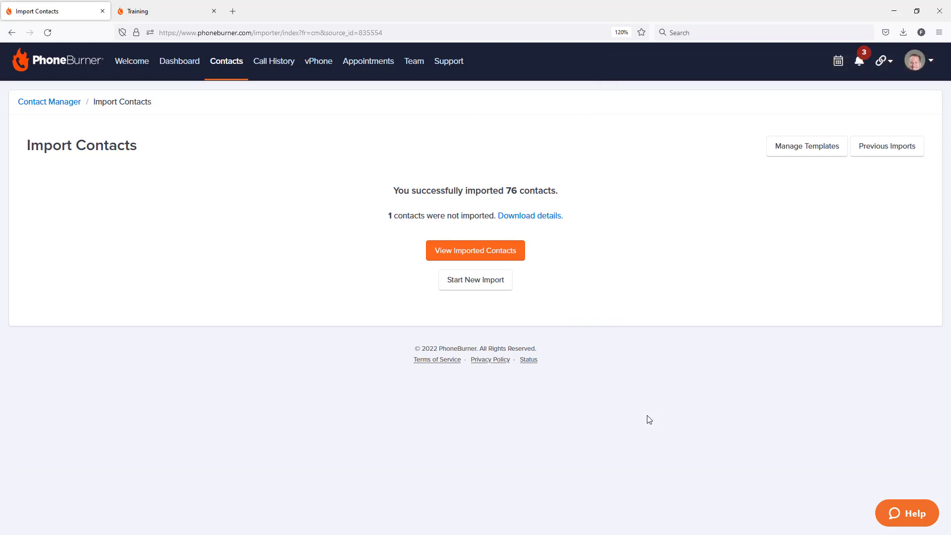
Step: Start a new import and drop PB Prospect List Aug from File Explorer onto the upload area
{"action": "left_click", "coordinate": [476, 285]}
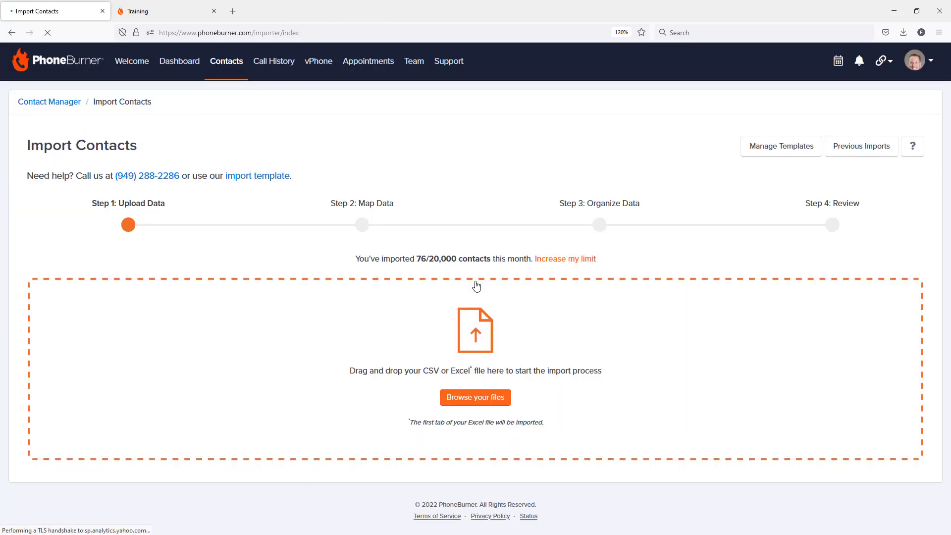
{"action": "left_click", "coordinate": [475, 396]}
{"action": "left_click_drag", "start_coordinate": [400, 115], "coordinate": [494, 87]}
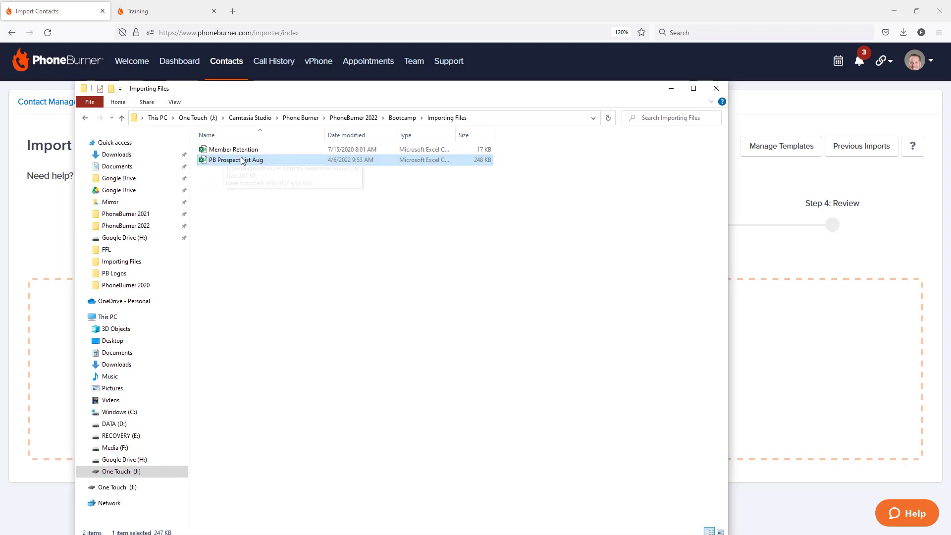
{"action": "left_click_drag", "start_coordinate": [291, 95], "coordinate": [218, 70]}
{"action": "left_click_drag", "start_coordinate": [157, 138], "coordinate": [743, 382]}
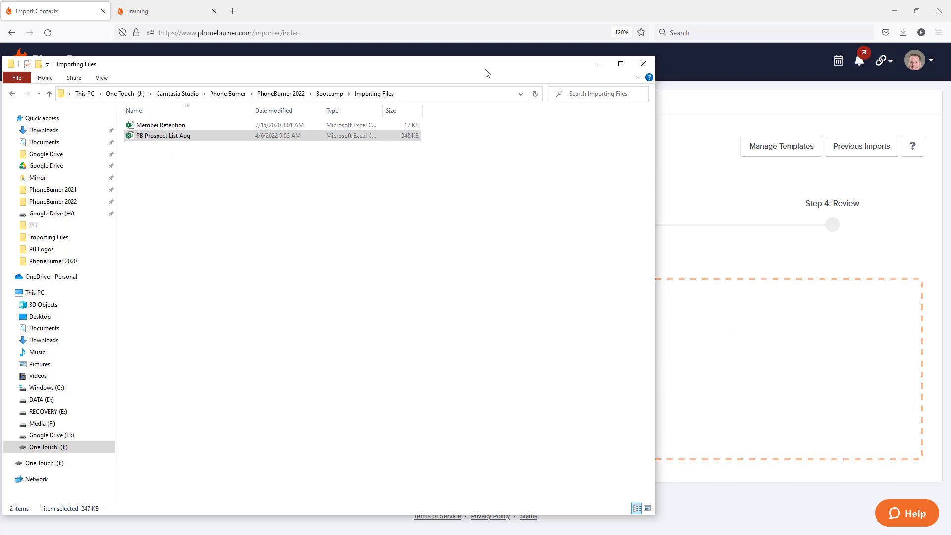
{"action": "key", "text": "super+Down"}
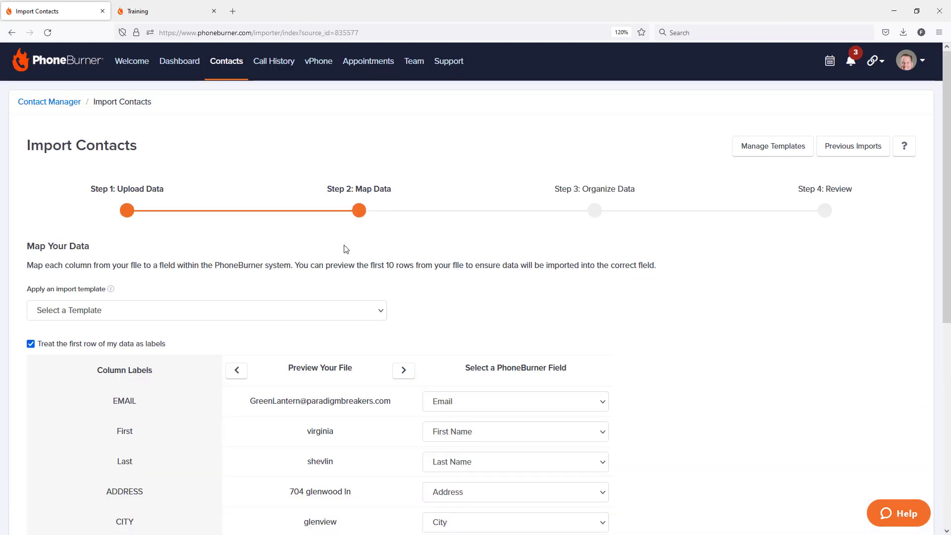
Step: Set the DATE_TIME column's mapping to Create Custom Field
{"action": "scroll", "coordinate": [345, 247], "scroll_direction": "down", "scroll_amount": 3}
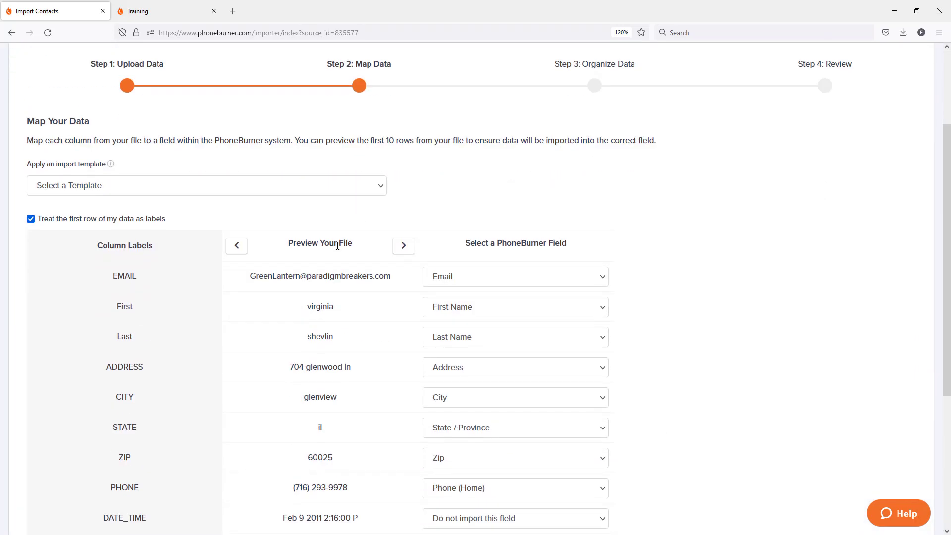
{"action": "scroll", "coordinate": [345, 193], "scroll_direction": "down", "scroll_amount": 3}
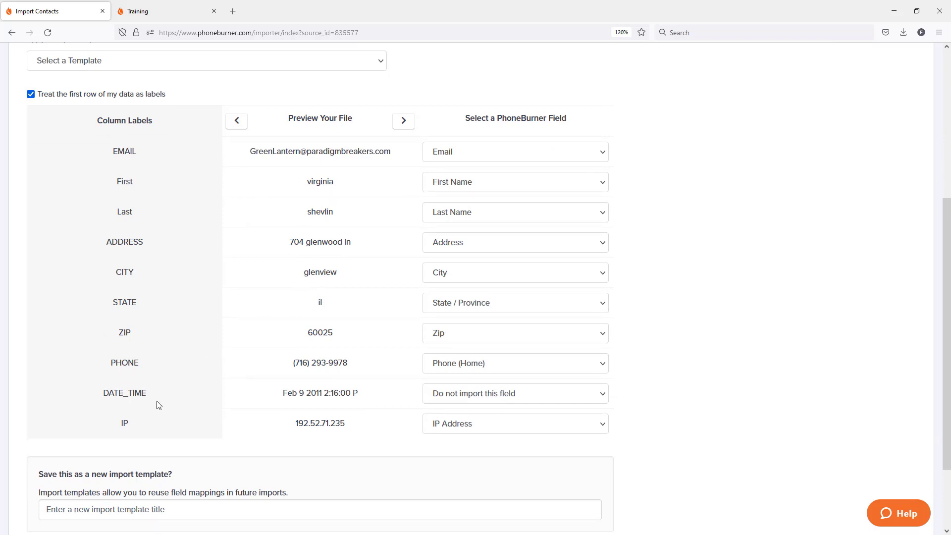
{"action": "left_click", "coordinate": [463, 396]}
{"action": "scroll", "coordinate": [497, 285], "scroll_direction": "down", "scroll_amount": 4}
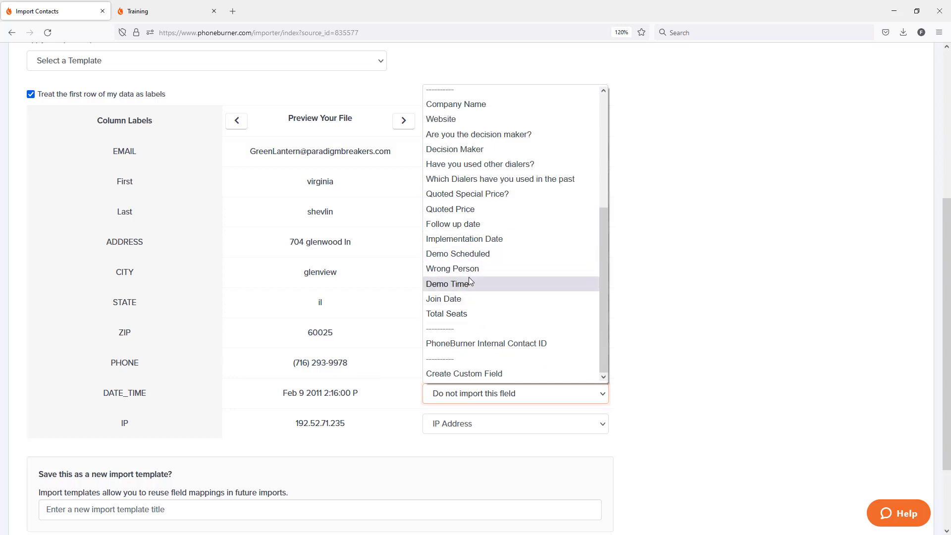
{"action": "left_click", "coordinate": [474, 374]}
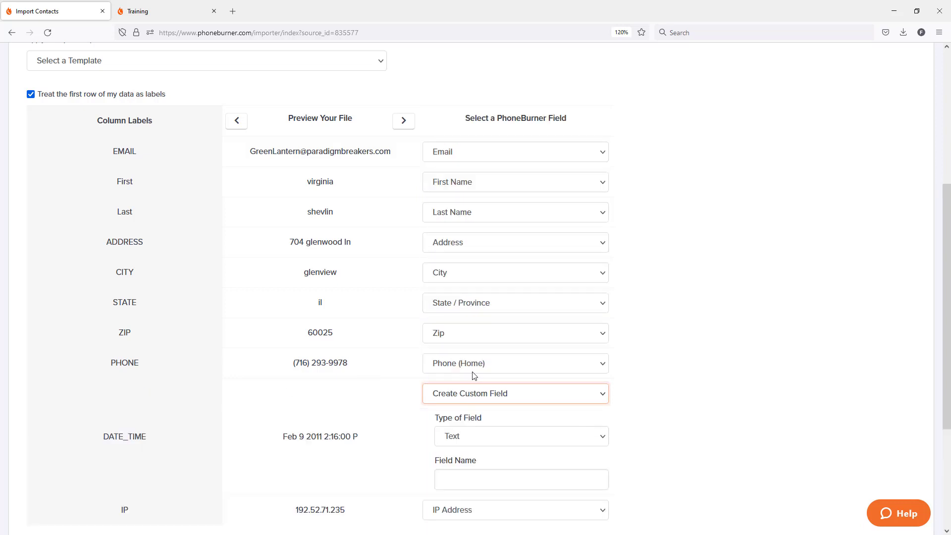
Step: Paste DATE_TIME as the custom field name and advance to Organize Data with 2000 contacts
{"action": "scroll", "coordinate": [234, 381], "scroll_direction": "down", "scroll_amount": 4}
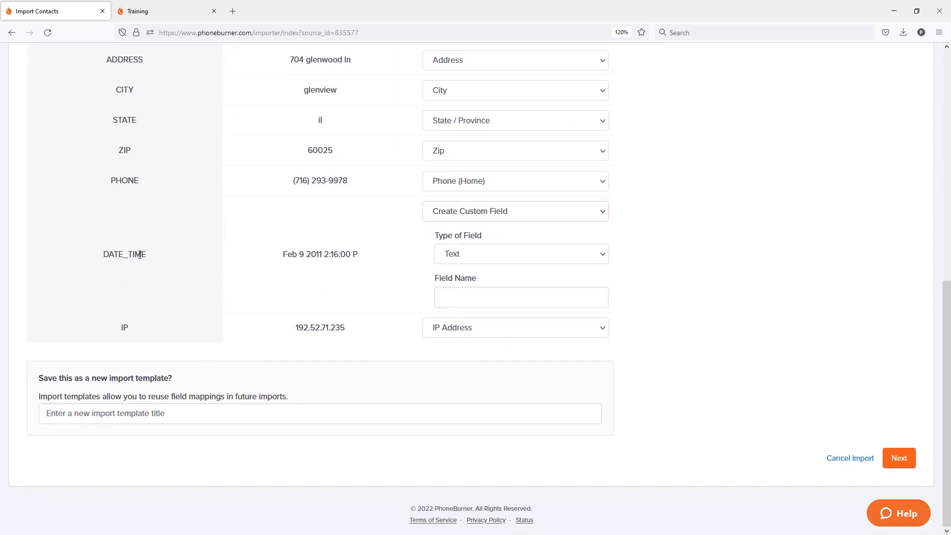
{"action": "left_click_drag", "start_coordinate": [148, 254], "coordinate": [106, 254]}
{"action": "key", "text": "ctrl+c"}
{"action": "left_click", "coordinate": [501, 296]}
{"action": "key", "text": "ctrl+v"}
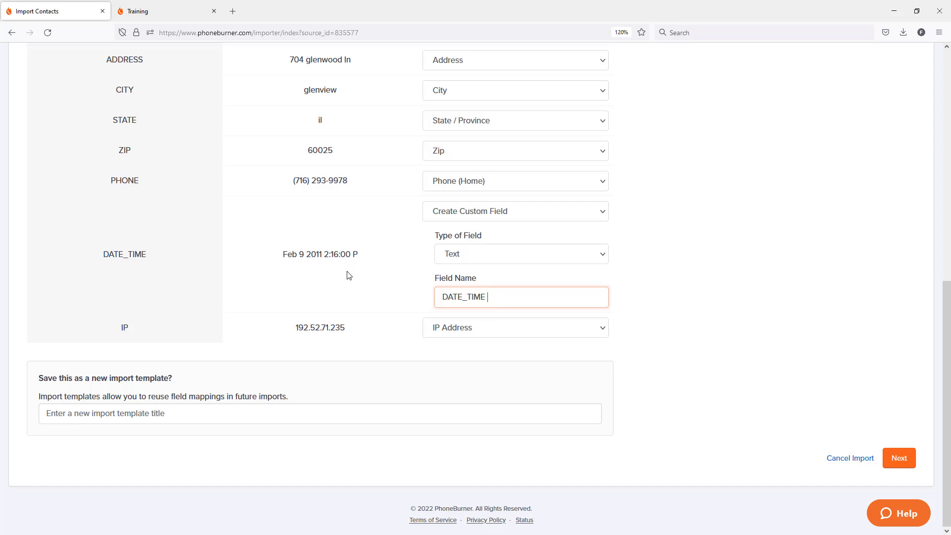
{"action": "left_click", "coordinate": [668, 286]}
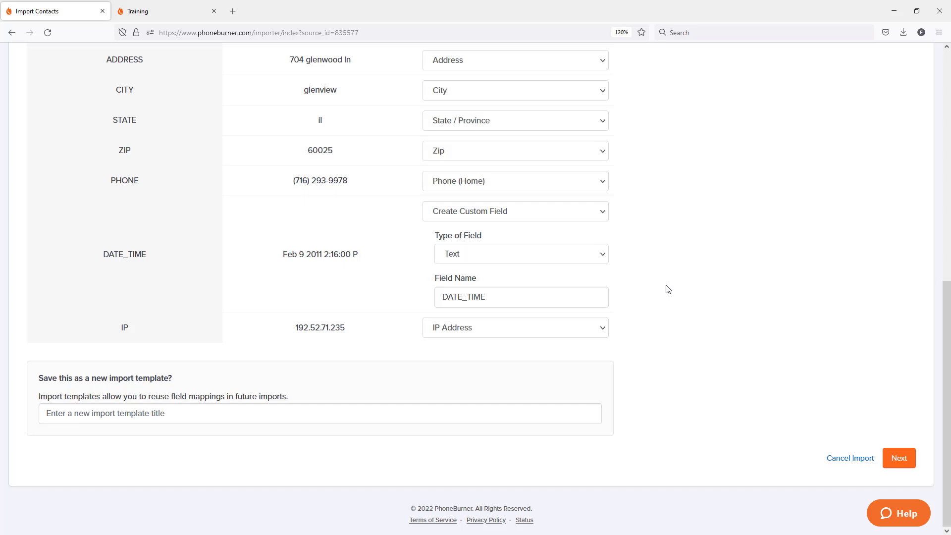
{"action": "left_click", "coordinate": [899, 457]}
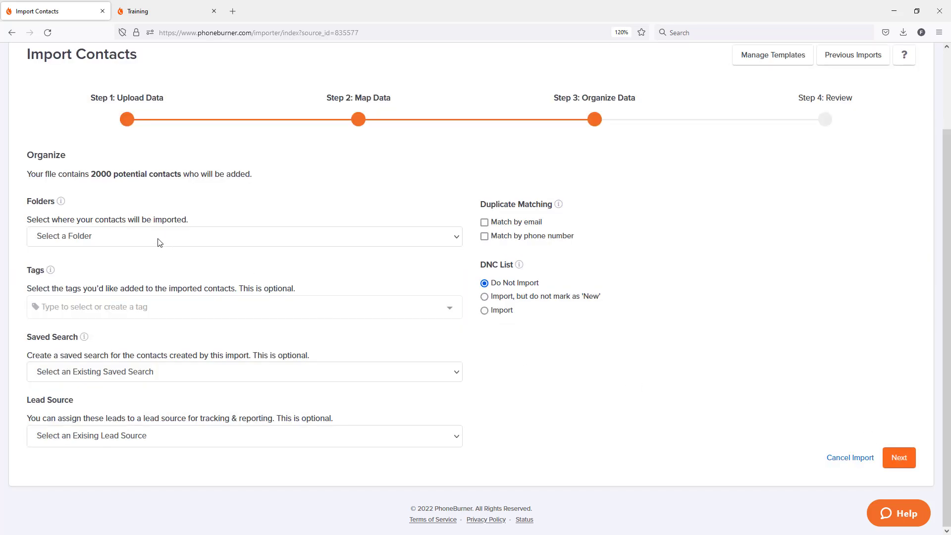
Step: Assign the 2000 prospects to folder Sales Campaign 1, tag SC April, and lead source Vendor 1
{"action": "left_click", "coordinate": [159, 242]}
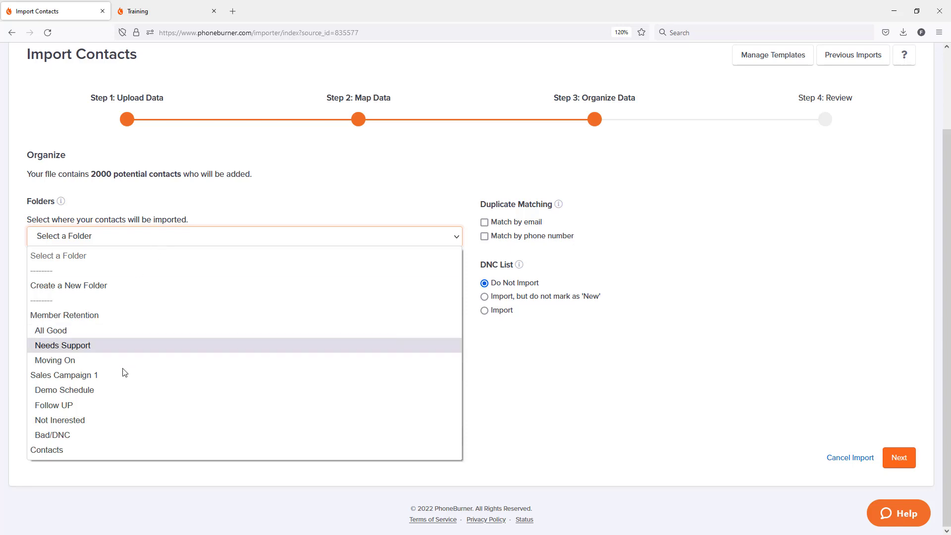
{"action": "left_click", "coordinate": [108, 375]}
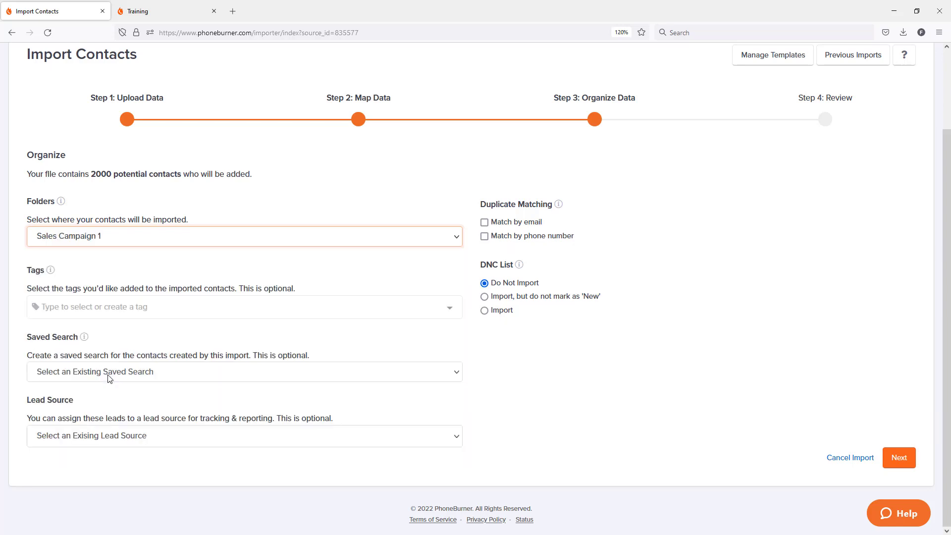
{"action": "left_click", "coordinate": [66, 307]}
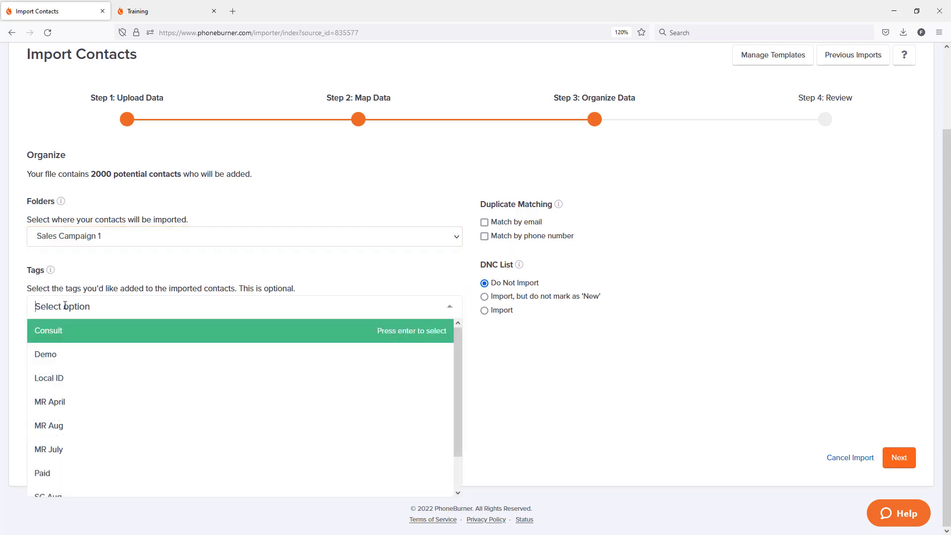
{"action": "type", "text": "SC April"}
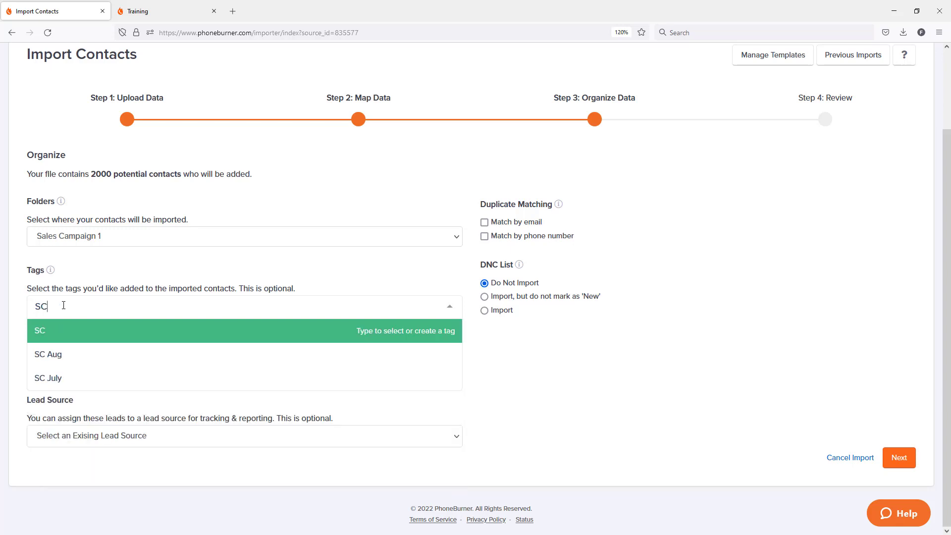
{"action": "key", "text": "Return"}
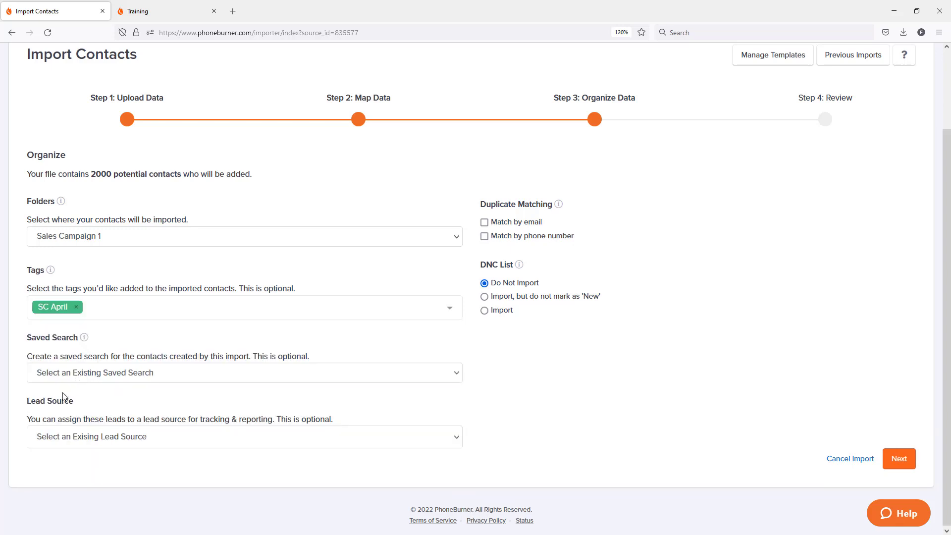
{"action": "left_click", "coordinate": [74, 439]}
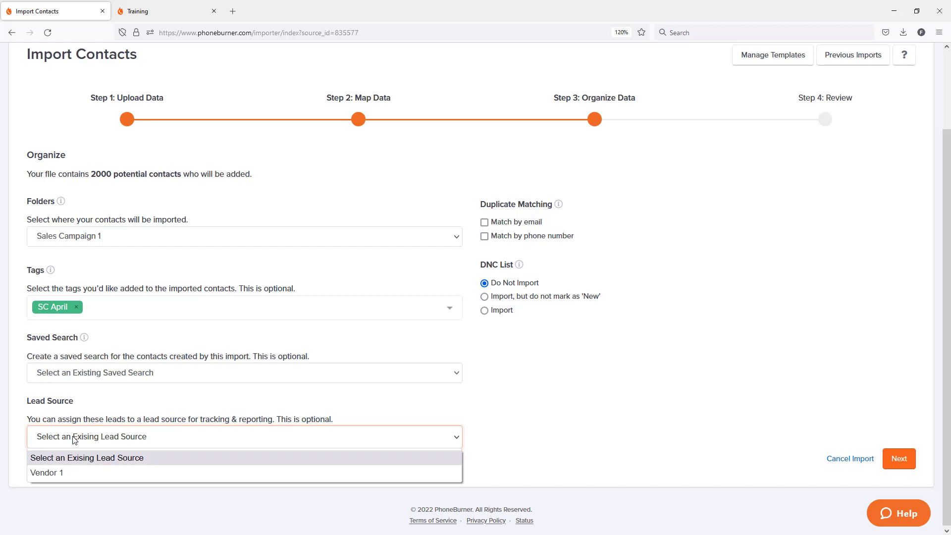
{"action": "left_click", "coordinate": [63, 475]}
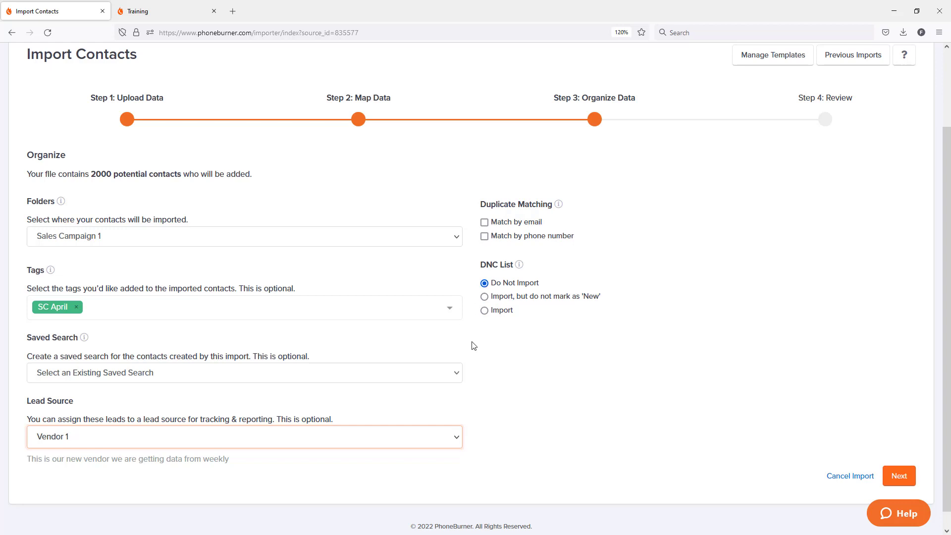
Step: Confirm the 2000-prospect import with 'Yes, Please Import' and go to the Contacts list
{"action": "left_click", "coordinate": [897, 480]}
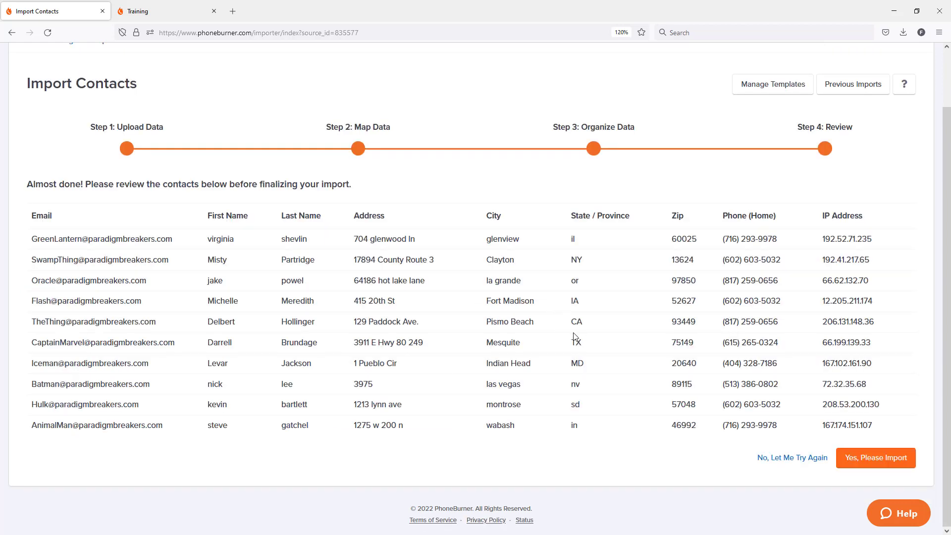
{"action": "left_click", "coordinate": [876, 457]}
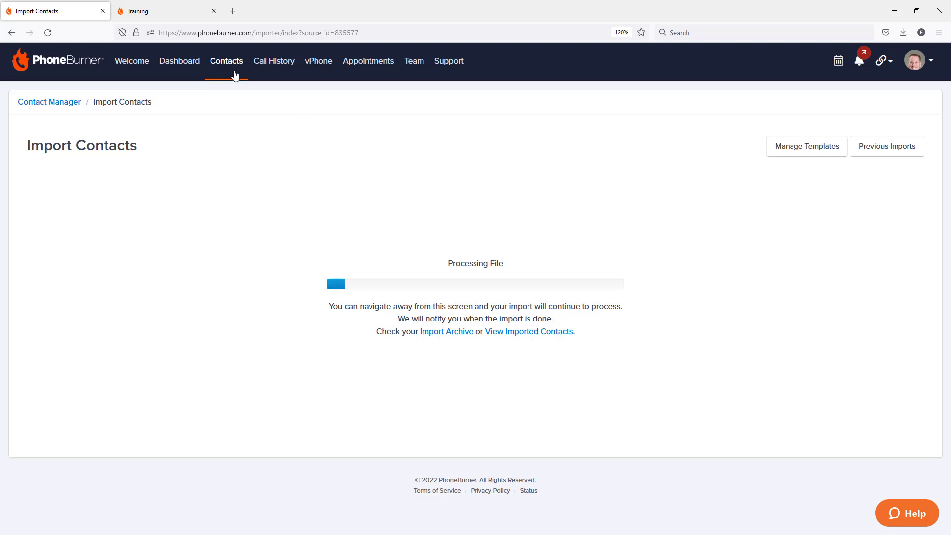
{"action": "left_click", "coordinate": [226, 63]}
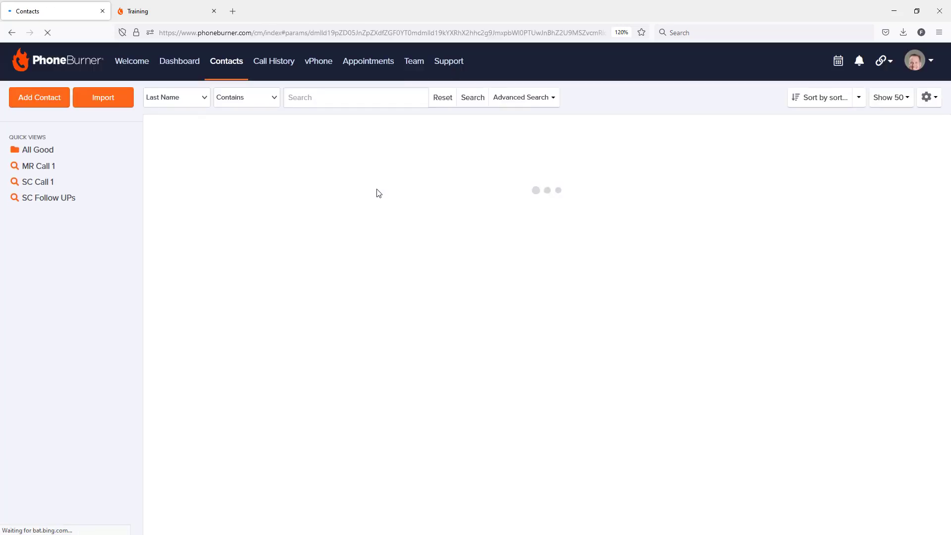